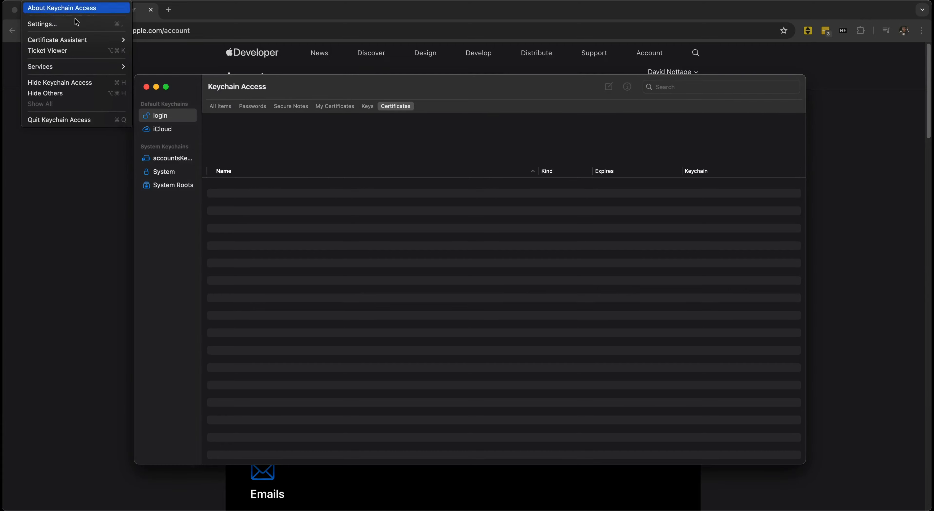
- Request a certificate from a certificate authority, saving CertificateSigningRequest.certSigningRequest to disk in the Certs folder
mouse_move(84, 40)
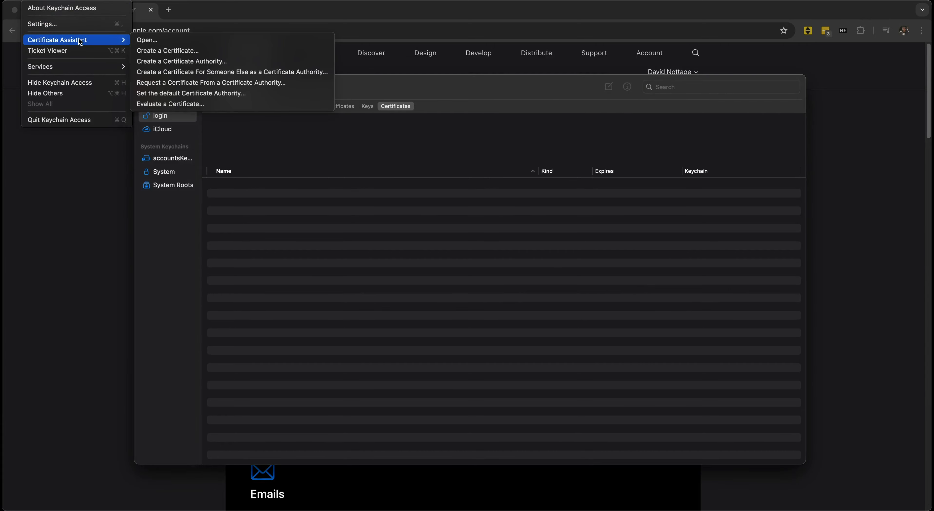
click(187, 80)
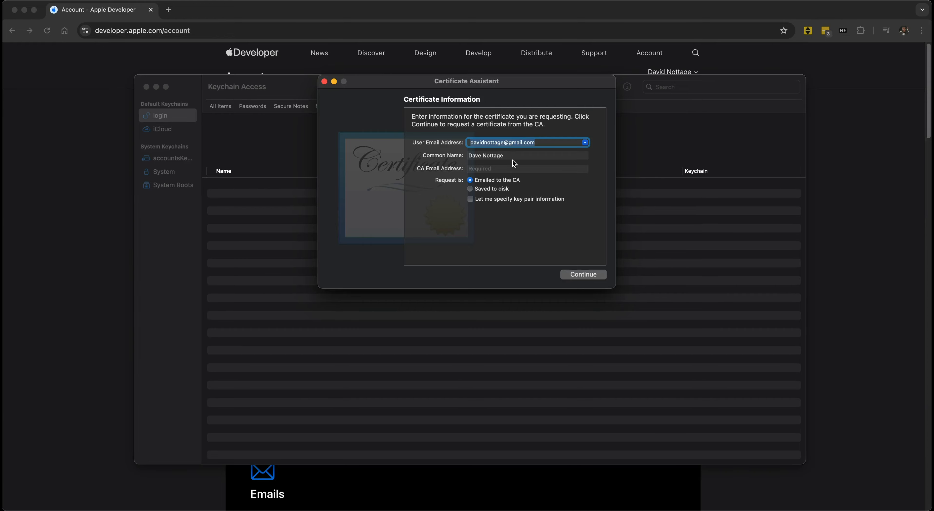
click(471, 190)
click(572, 276)
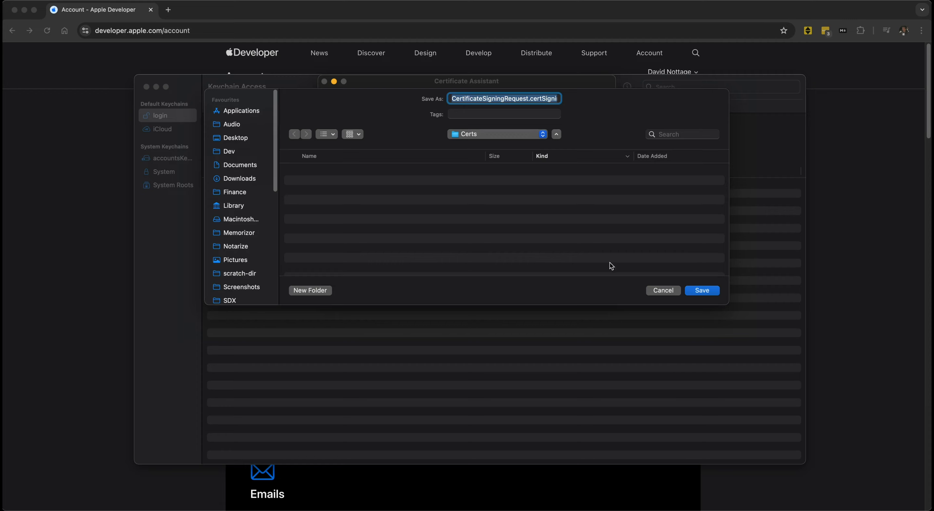
click(697, 293)
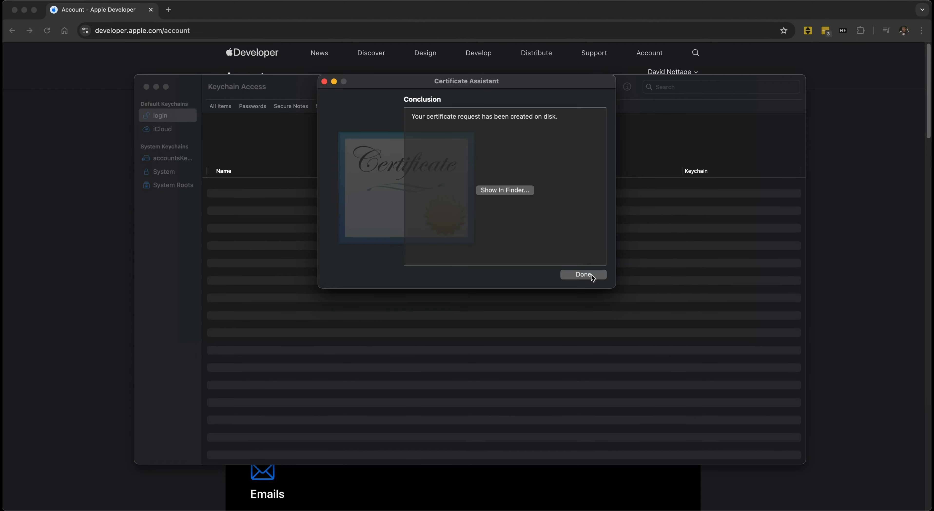
click(584, 274)
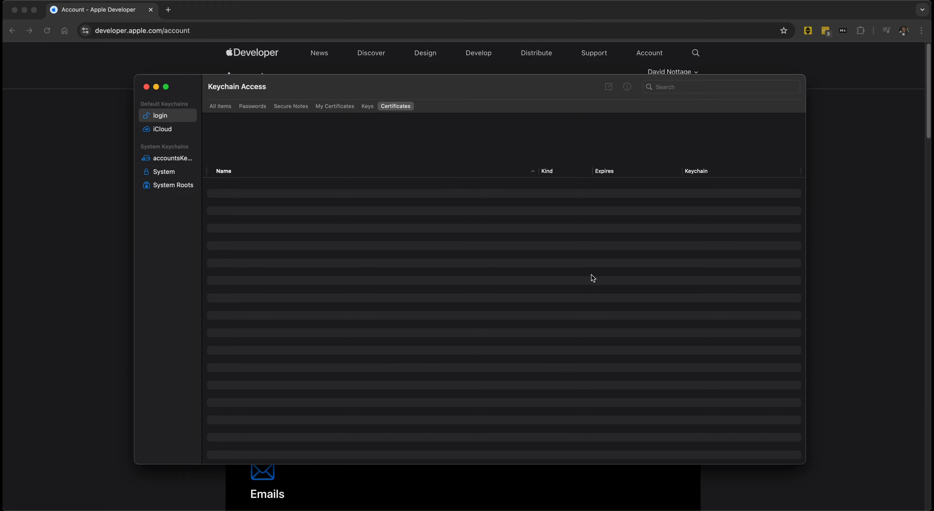
- Switch to the Apple Developer site in the browser and start a new certificate of type Apple Development
key(super+Tab)
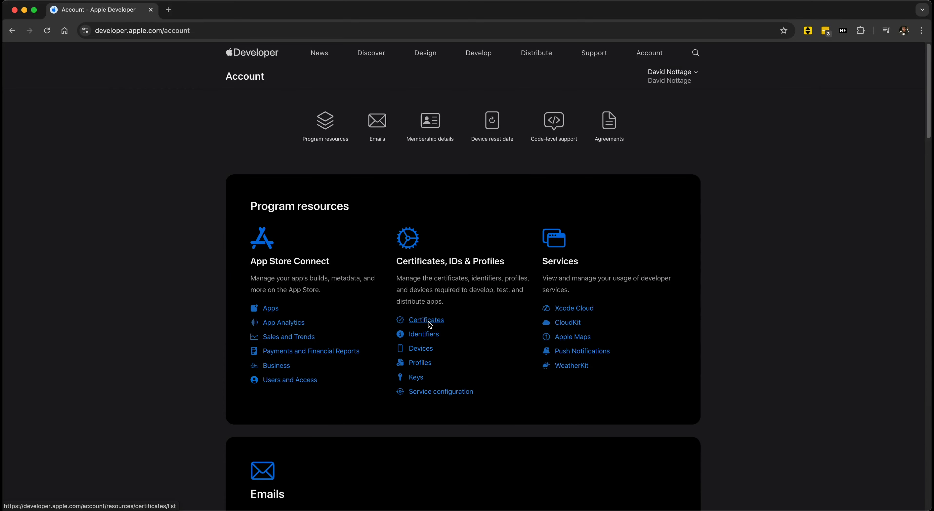
click(430, 324)
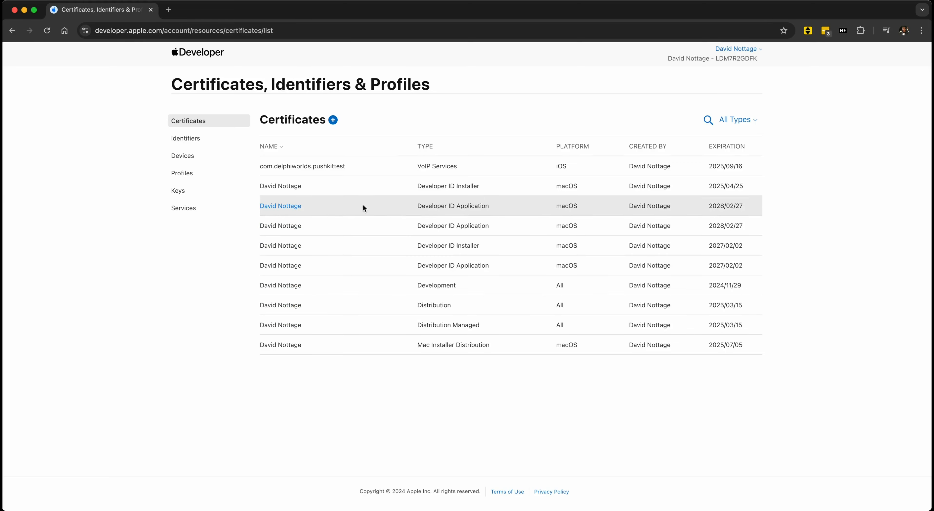
click(333, 120)
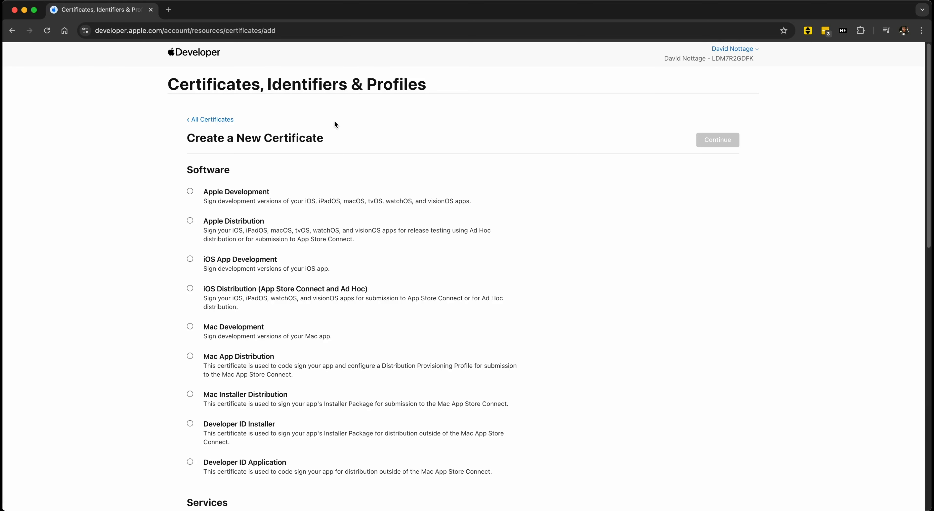
click(189, 191)
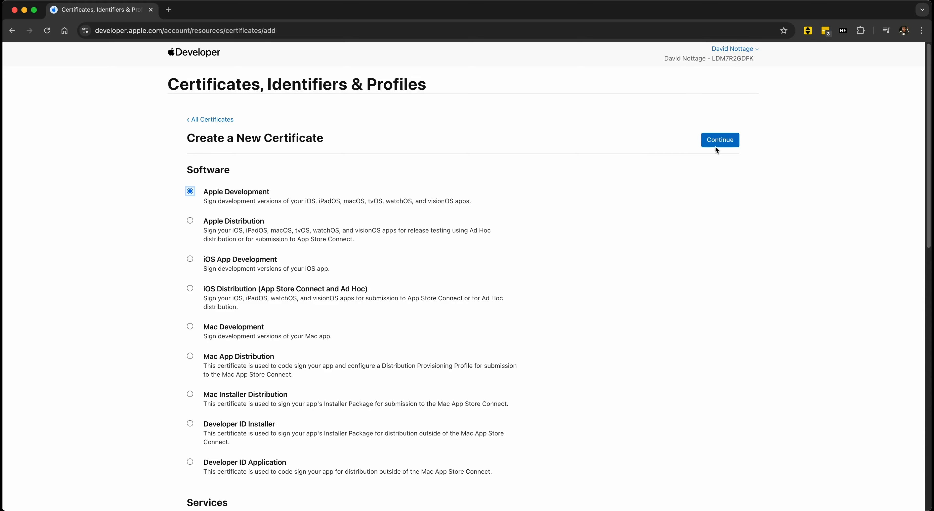
click(721, 140)
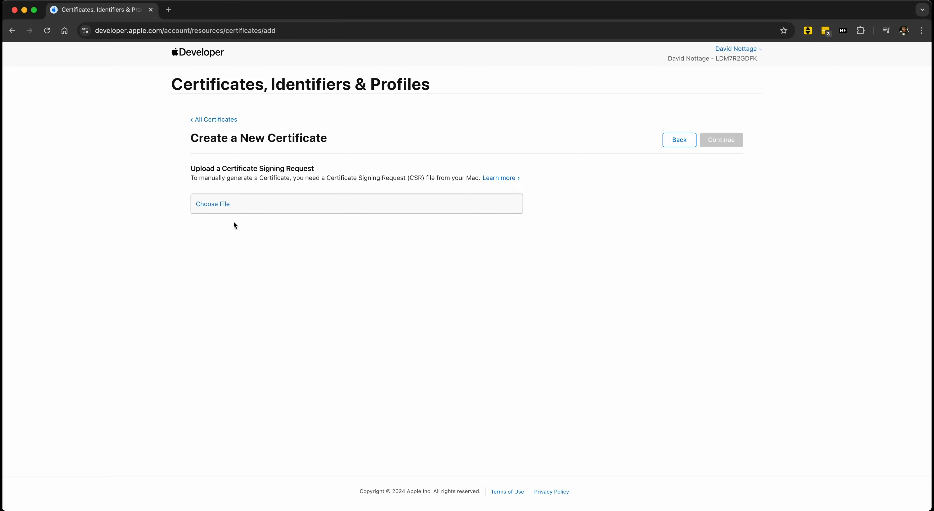
- Upload CertificateSigningRequest.certSigningRequest from the Certs folder as the signing request and generate the certificate
click(221, 205)
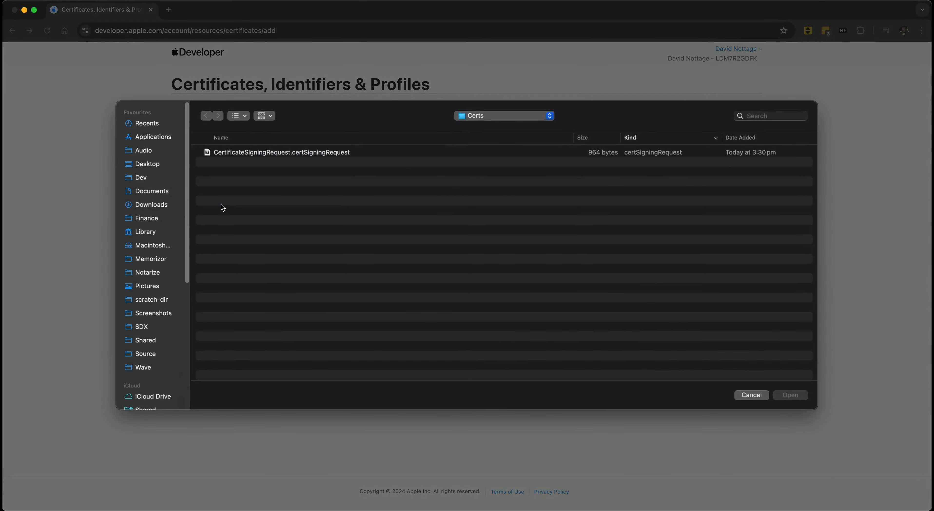
click(310, 157)
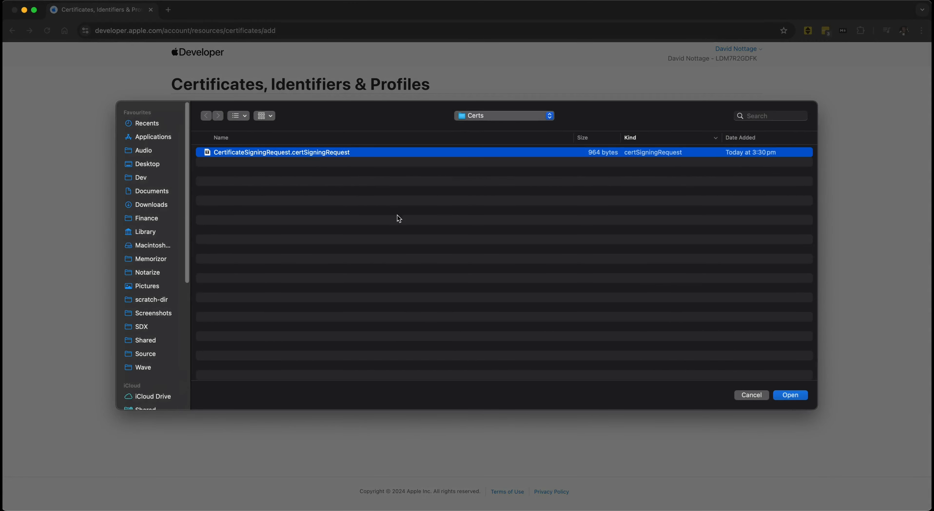
click(782, 399)
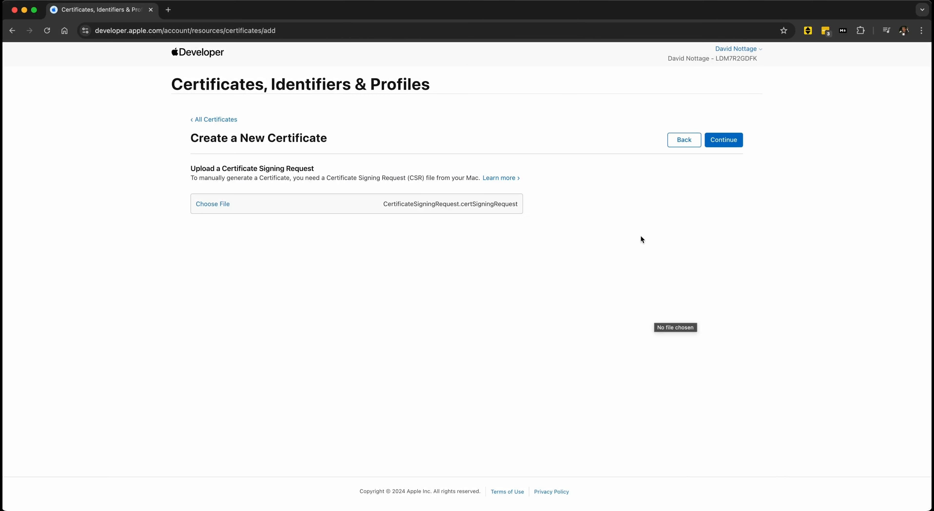
click(731, 139)
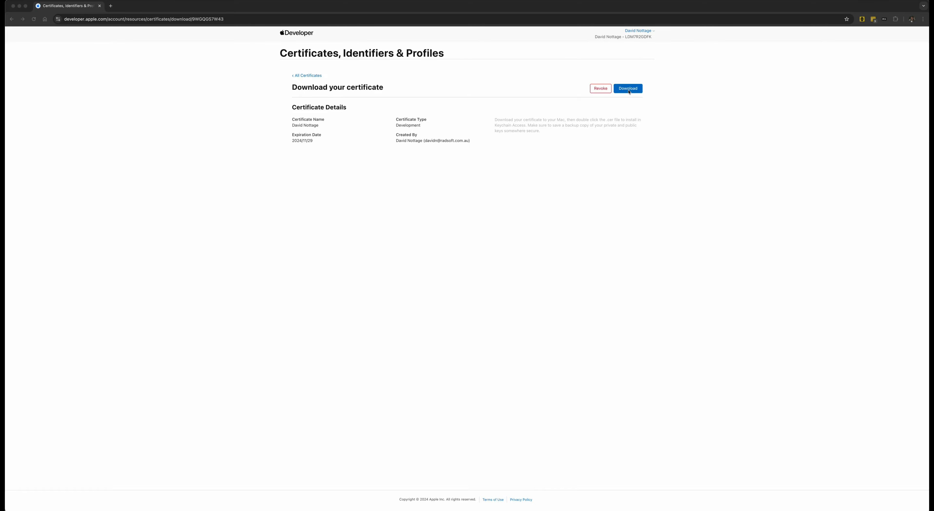
- Download the new certificate as development into the Certs folder and open the downloaded development.cer file
click(628, 90)
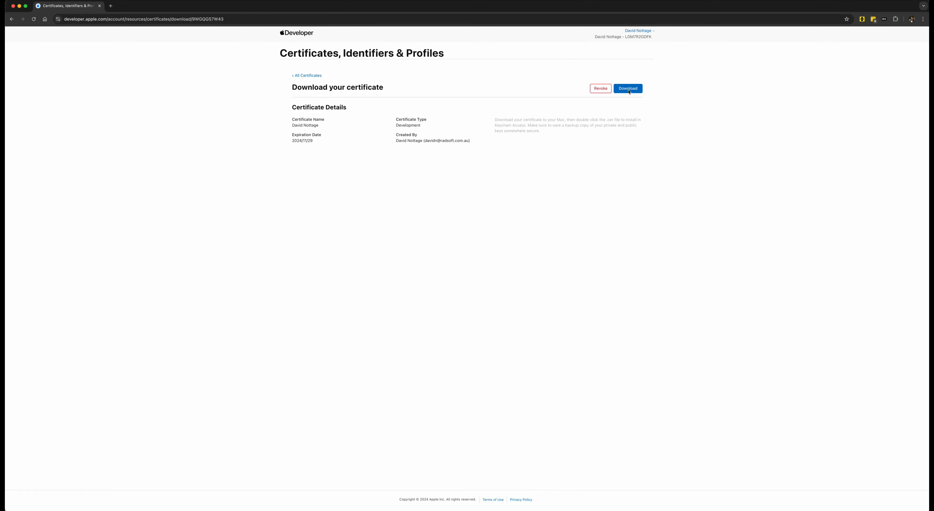
click(628, 90)
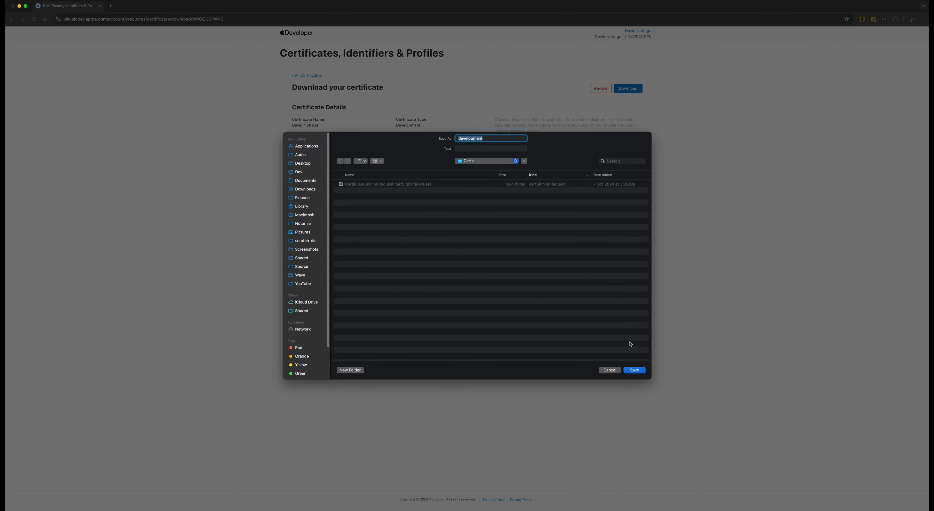
click(635, 370)
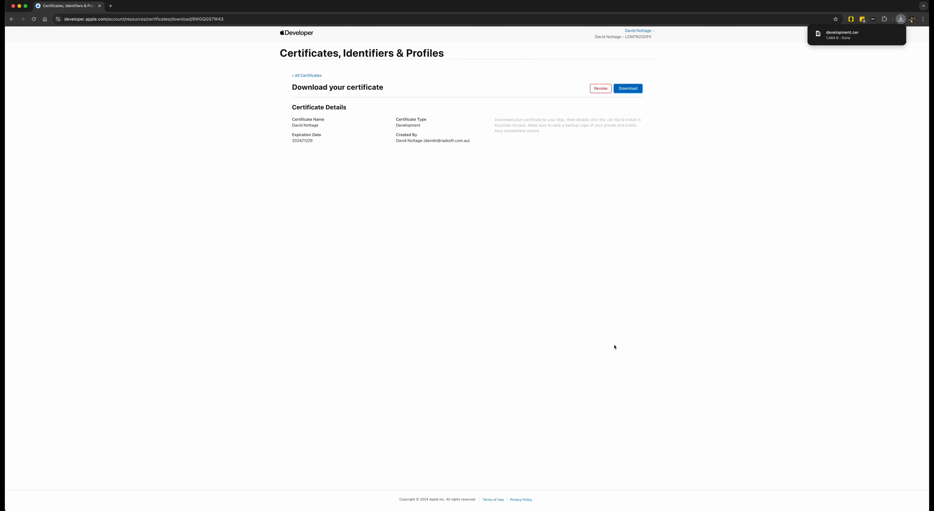
click(858, 36)
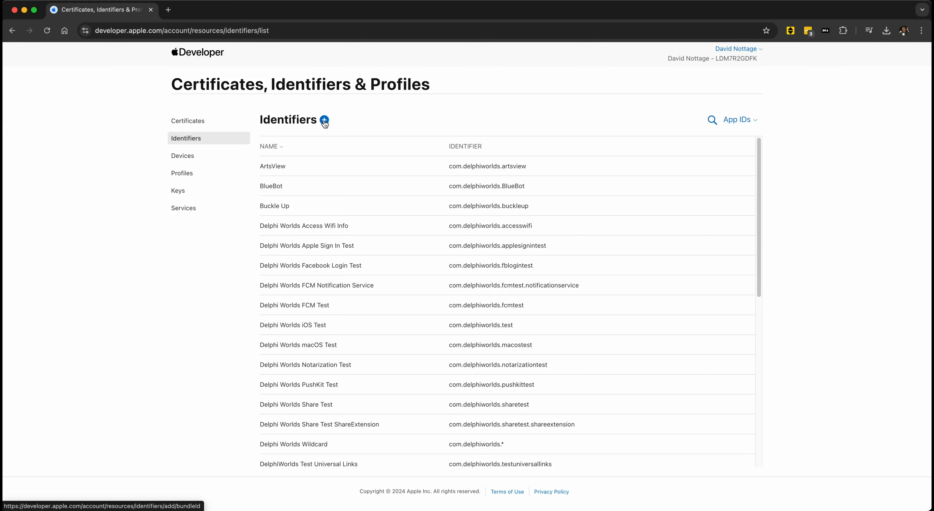
- Register a new App ID of type App with the description Wildcard and the wildcard bundle ID com.mydomain.*
click(324, 121)
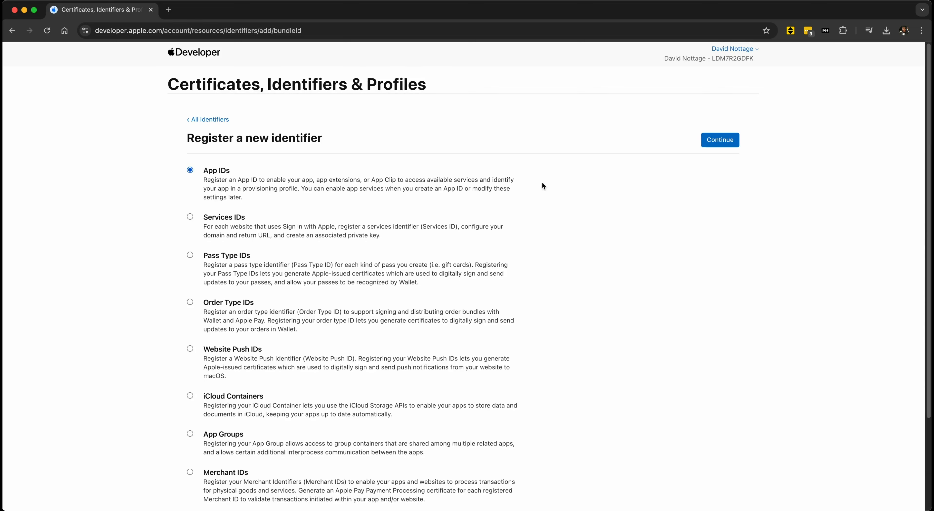
click(715, 149)
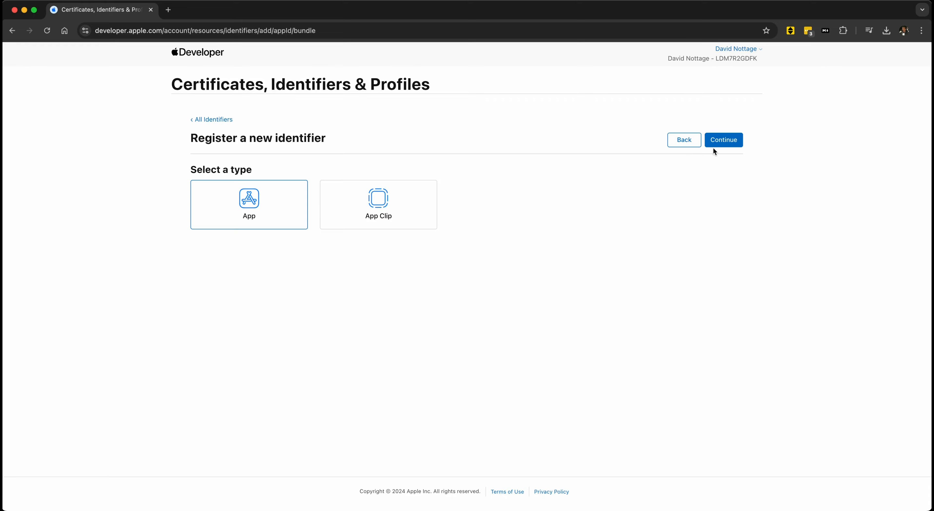
click(724, 143)
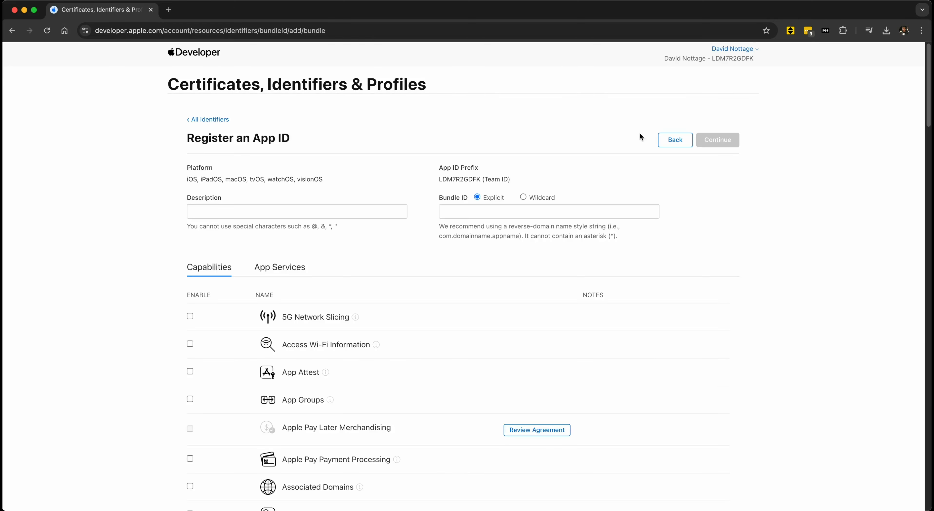
click(195, 212)
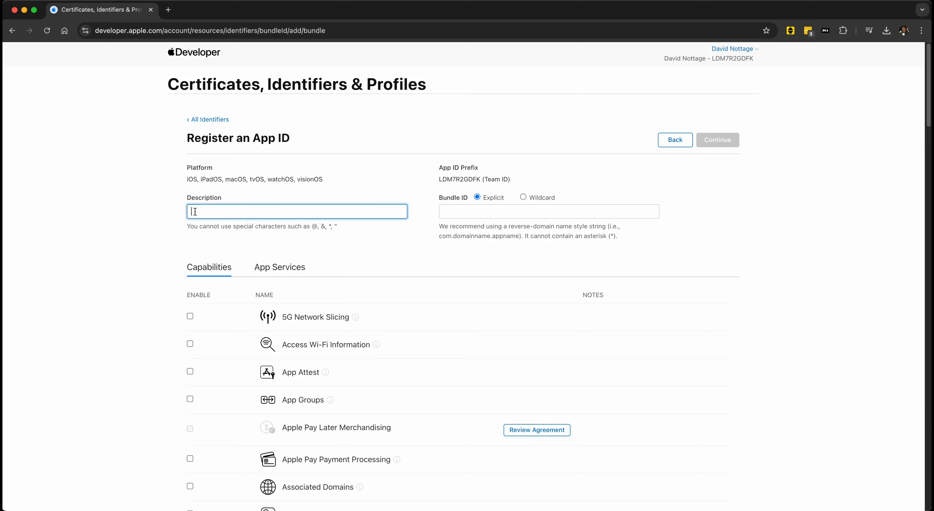
text(Wildcard)
click(522, 197)
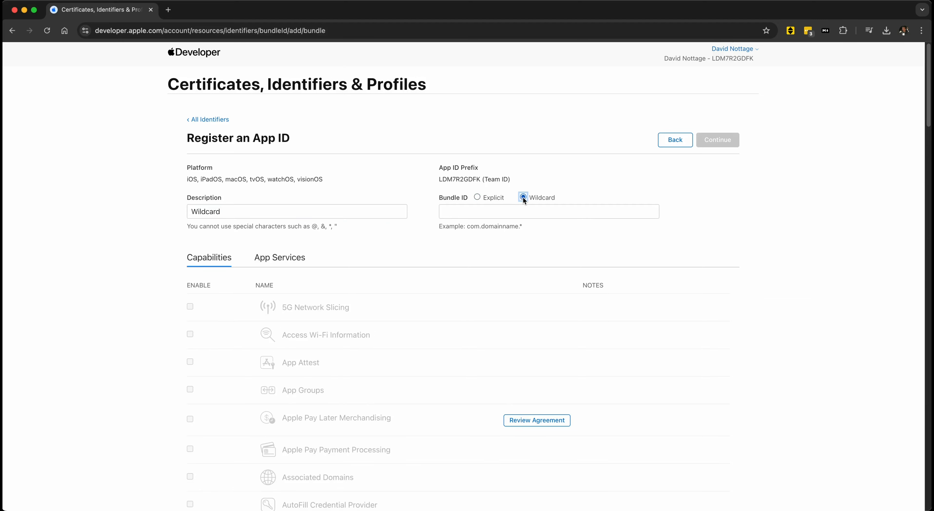
click(487, 211)
text(co)
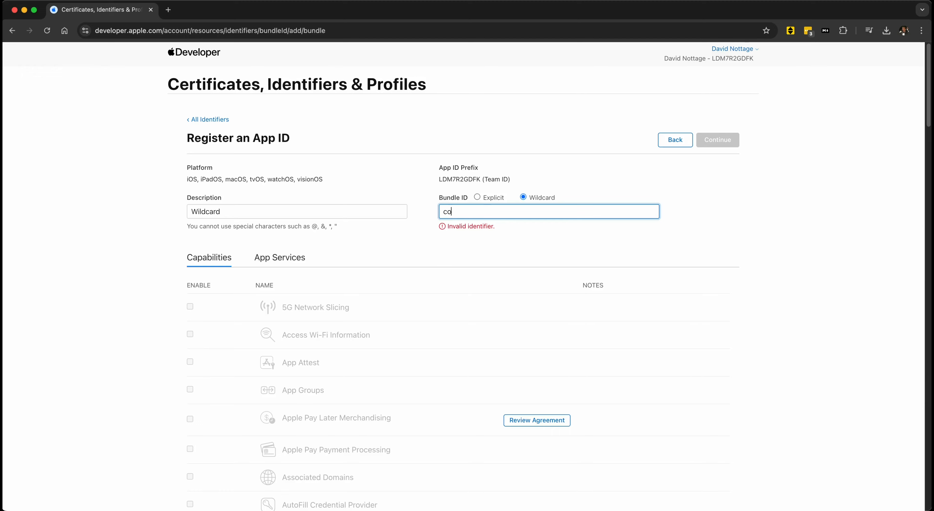
text(m.mydomain.*)
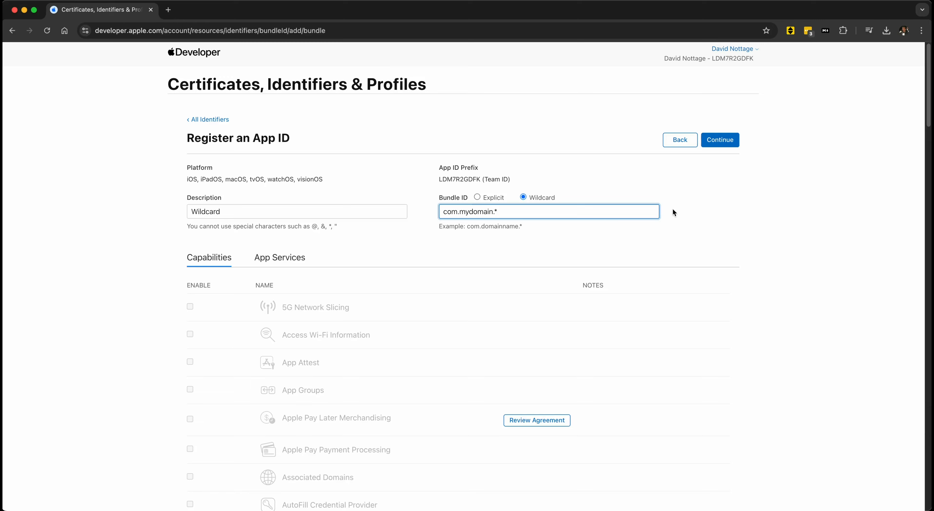
click(719, 145)
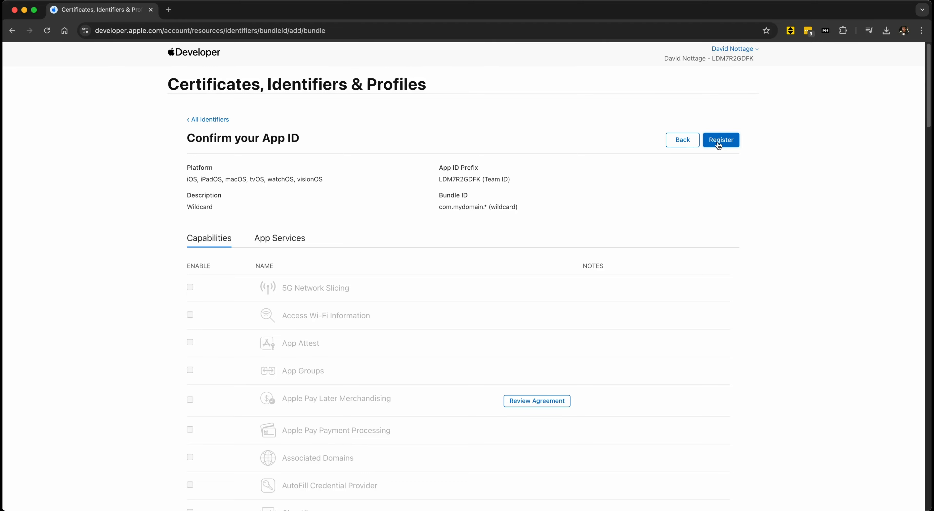
click(718, 145)
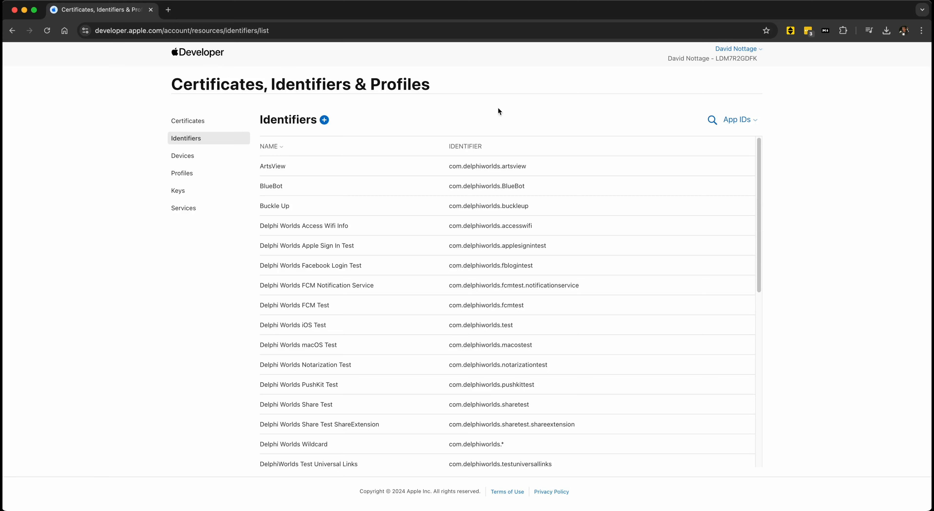
- Start a new App ID of type App with the description My Awesome App and the explicit bundle ID com.mydomain.awesome
click(324, 120)
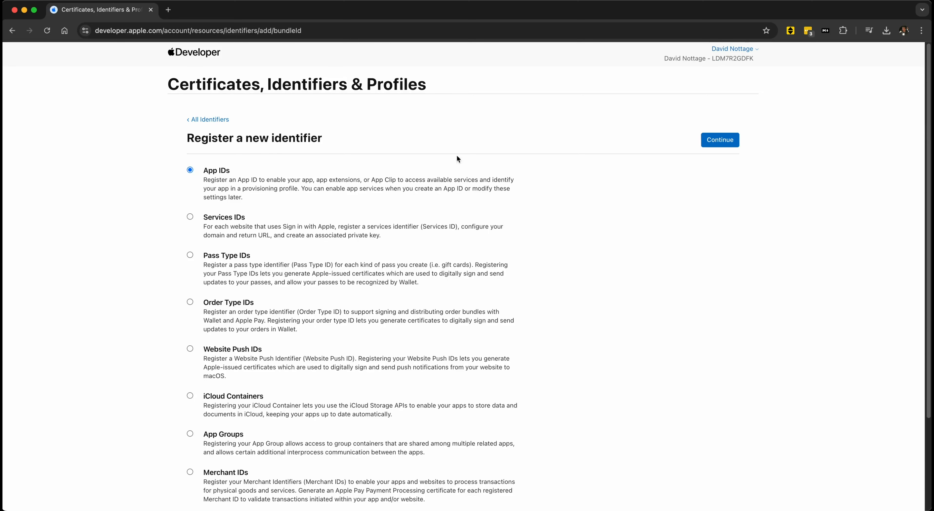
click(714, 145)
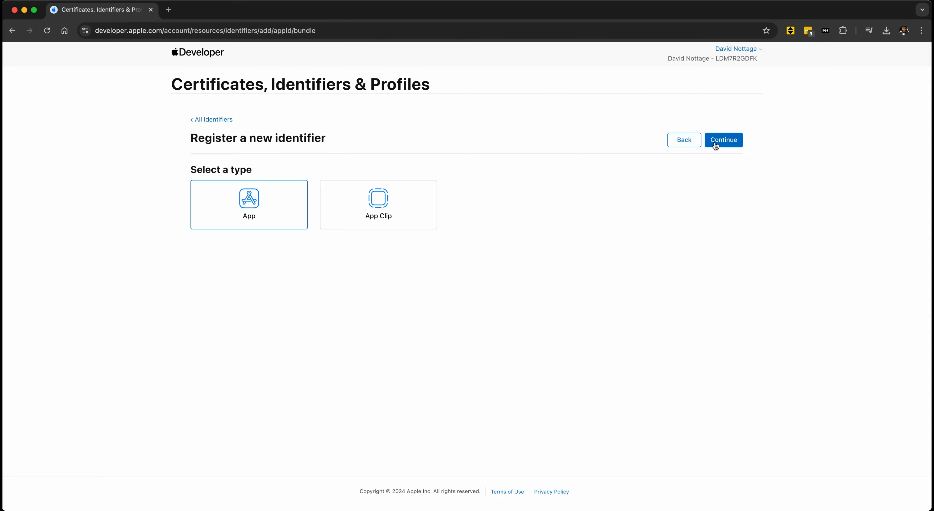
click(715, 144)
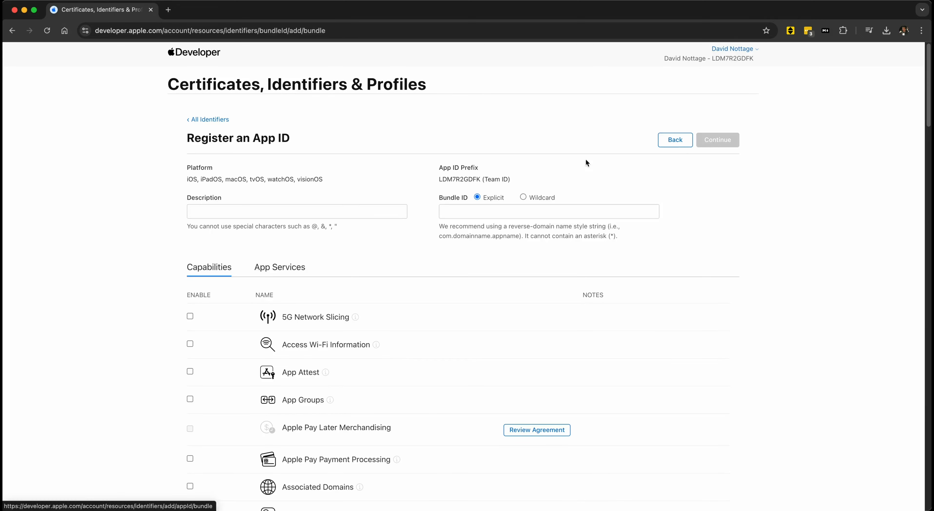
click(233, 212)
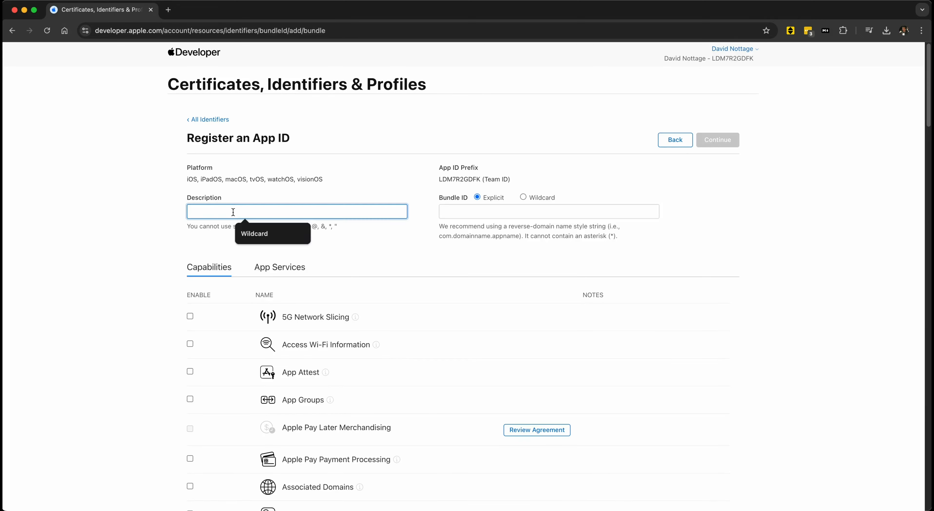
text(My )
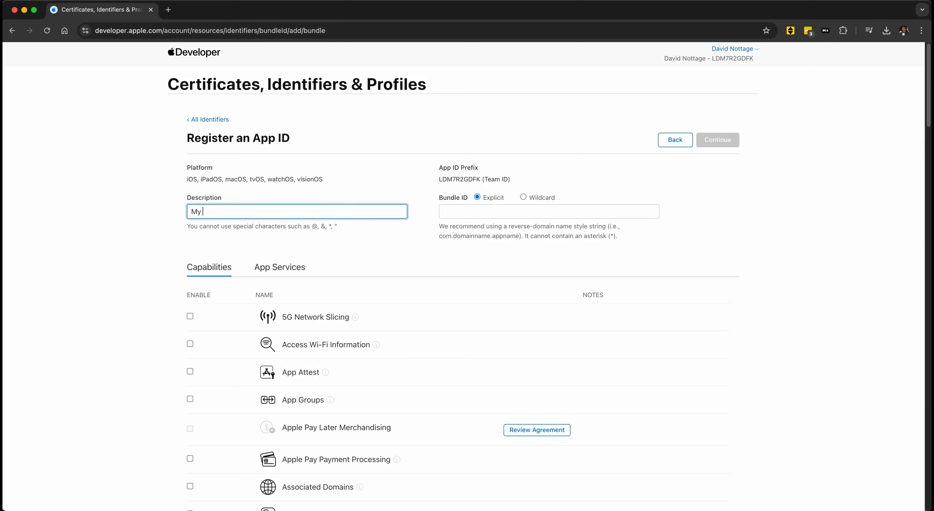
text(Awesome App)
key(Tab)
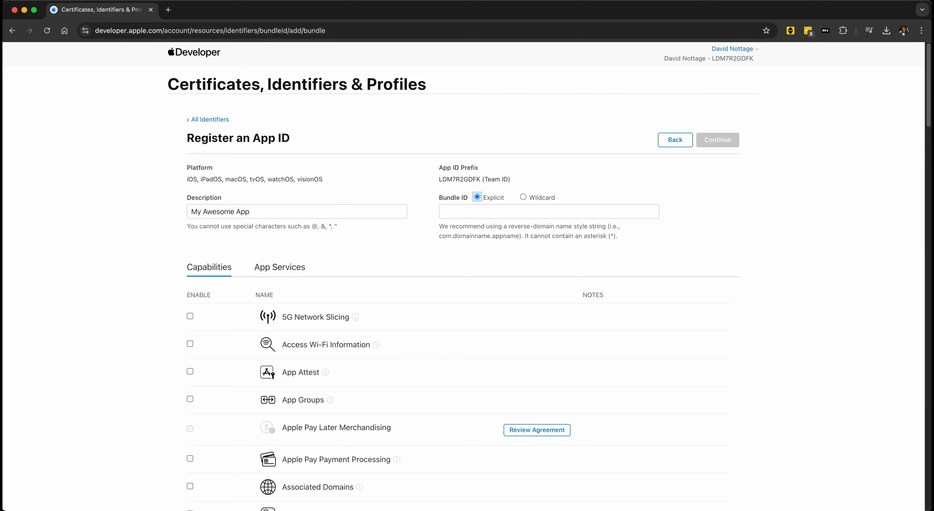
key(Tab)
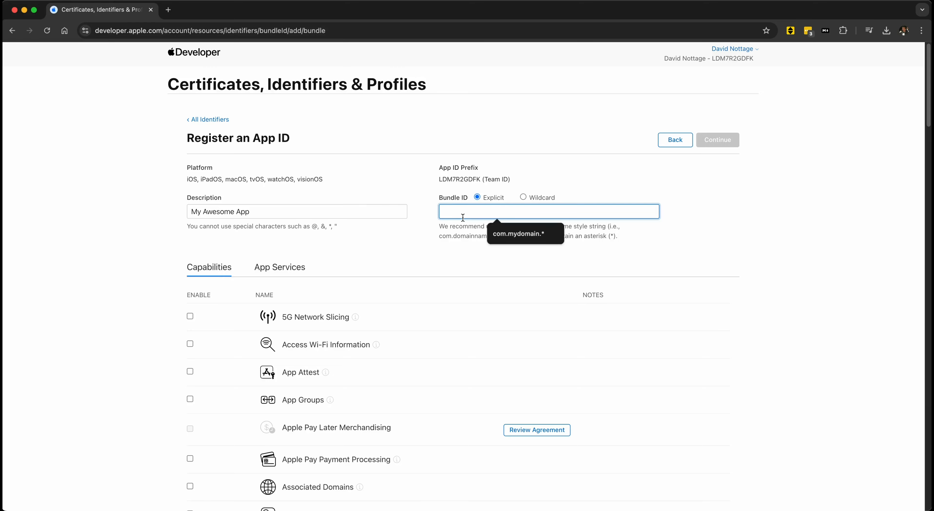
text(com.my)
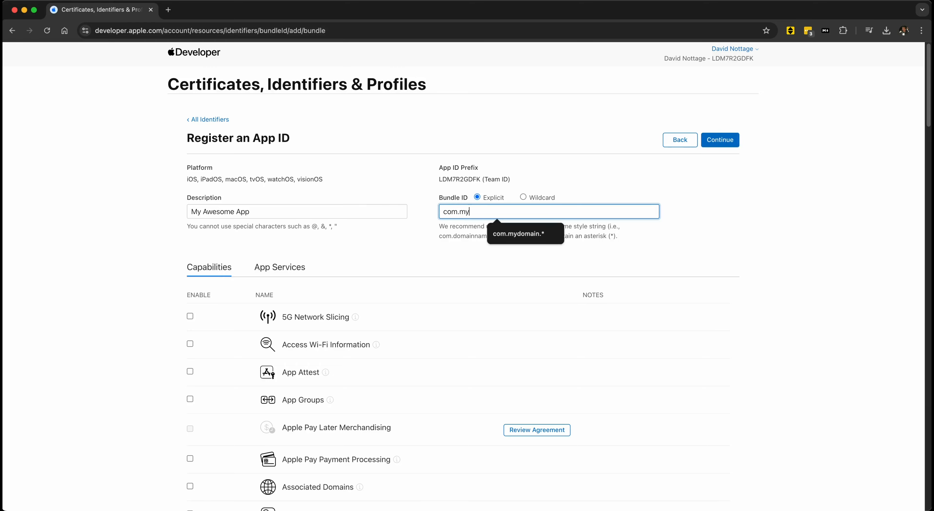
text(domain.awesome)
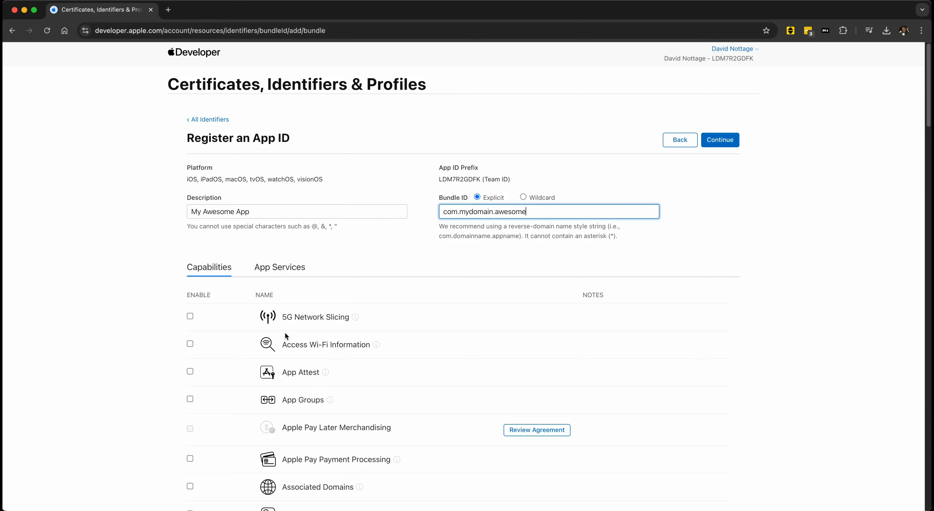
- Enable the Push Notifications capability for the new App ID and register it
scroll(285, 334, down, 6)
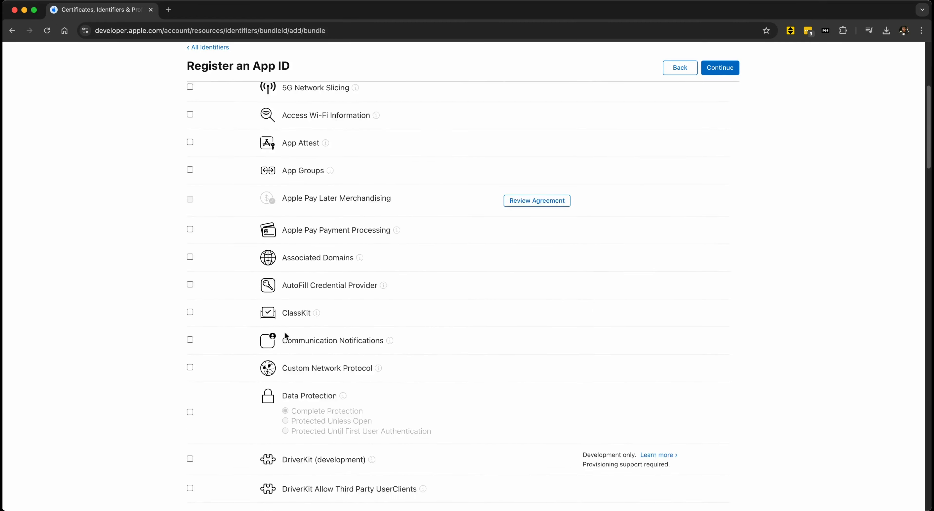
scroll(285, 334, down, 20)
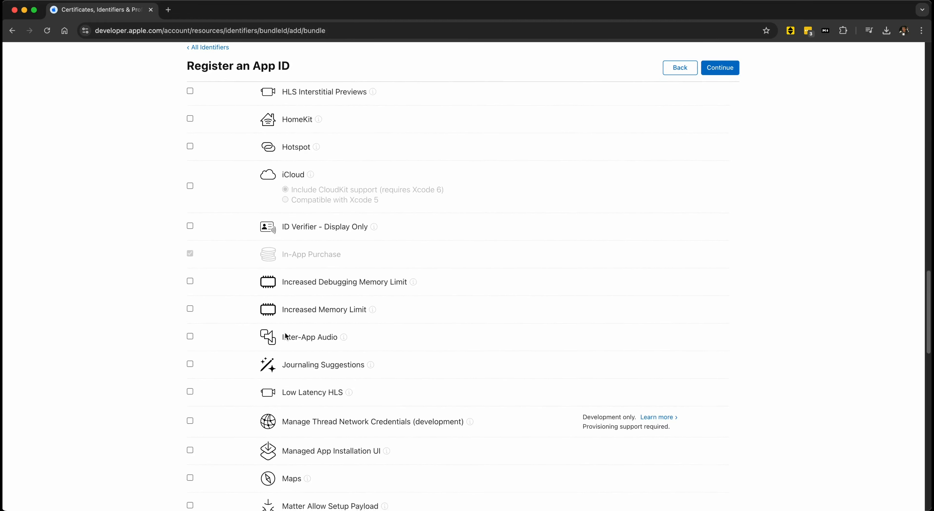
scroll(286, 336, down, 14)
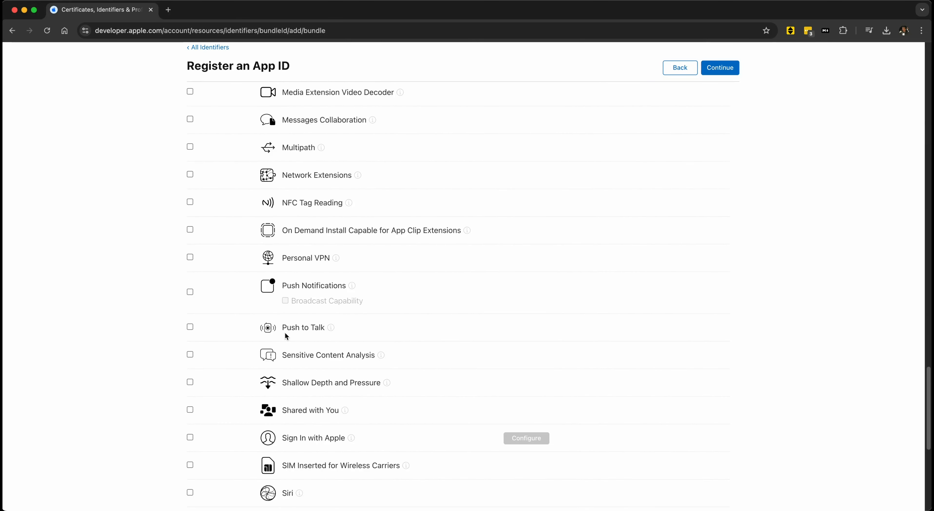
scroll(284, 332, down, 1)
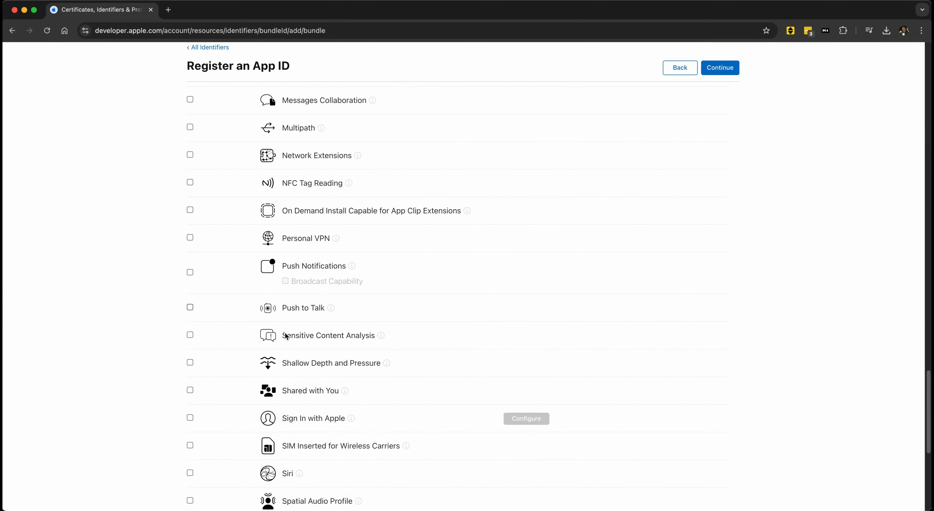
click(190, 273)
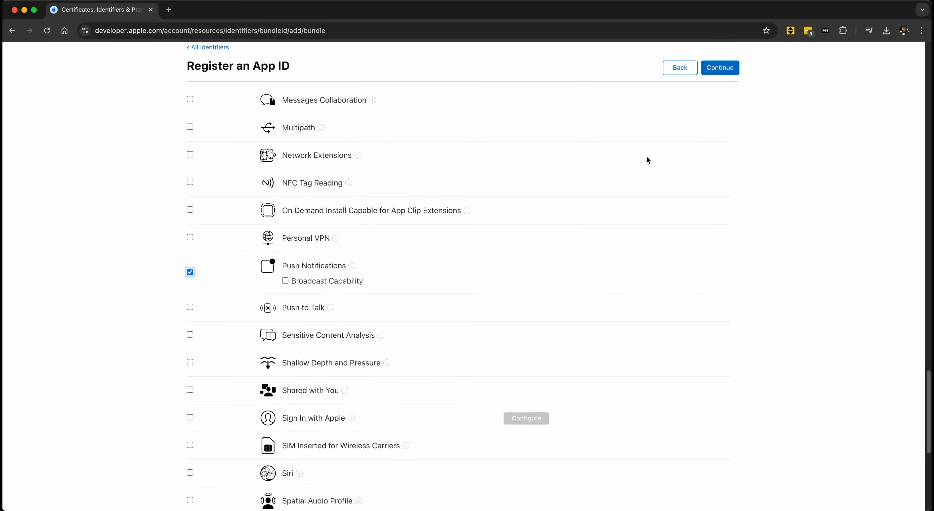
click(716, 71)
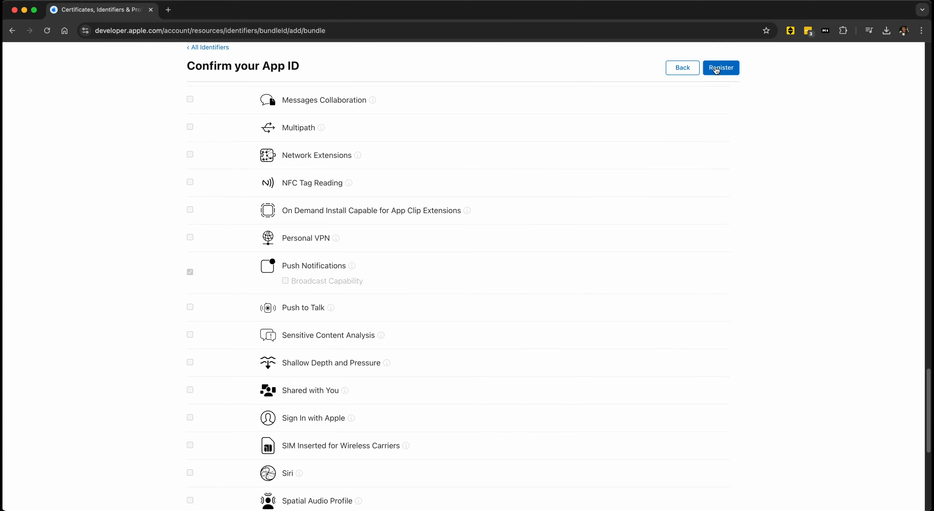
click(716, 70)
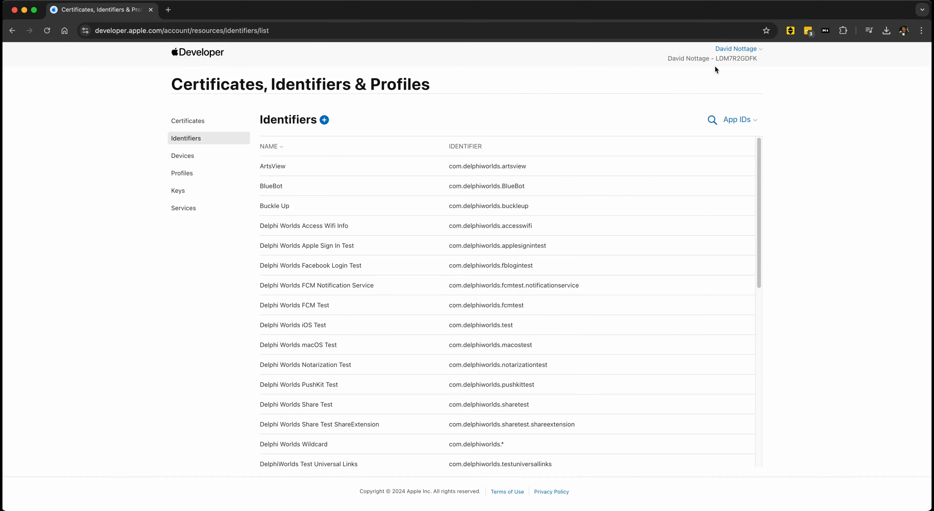
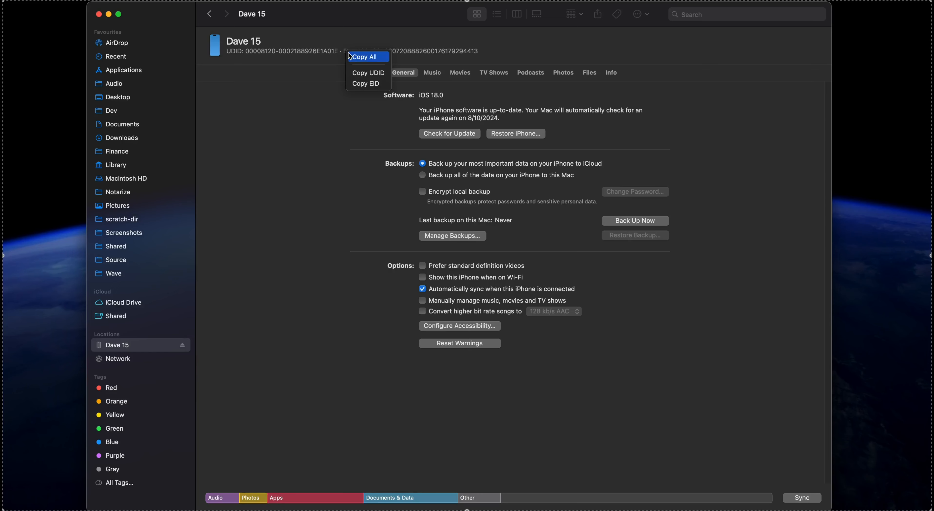
- Copy the connected iPhone's UDID from its device details in Finder
click(359, 74)
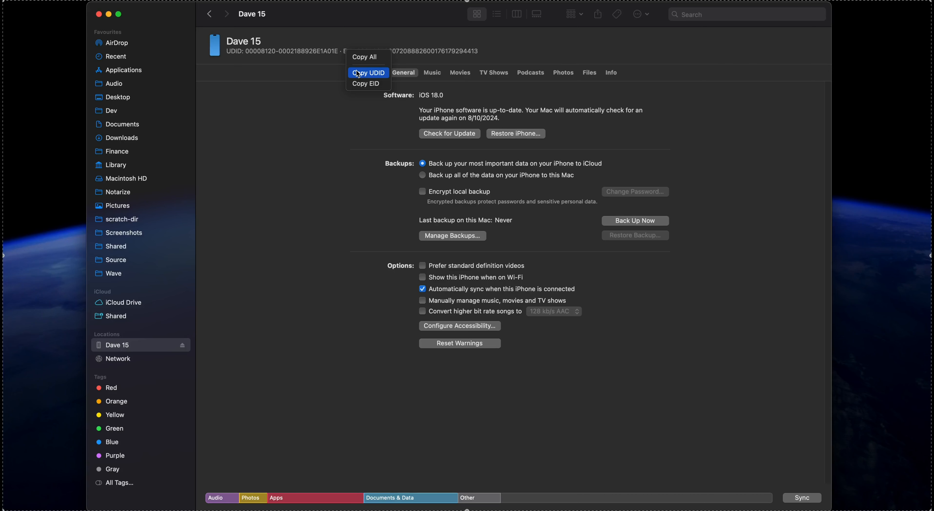
click(358, 74)
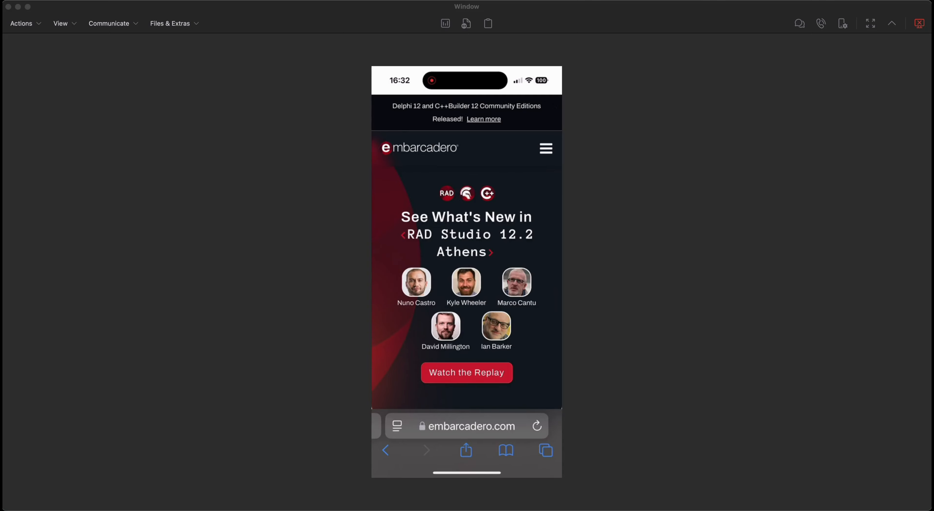
- Switch to the mirrored iPhone's browser and open the udid.tech website
click(471, 426)
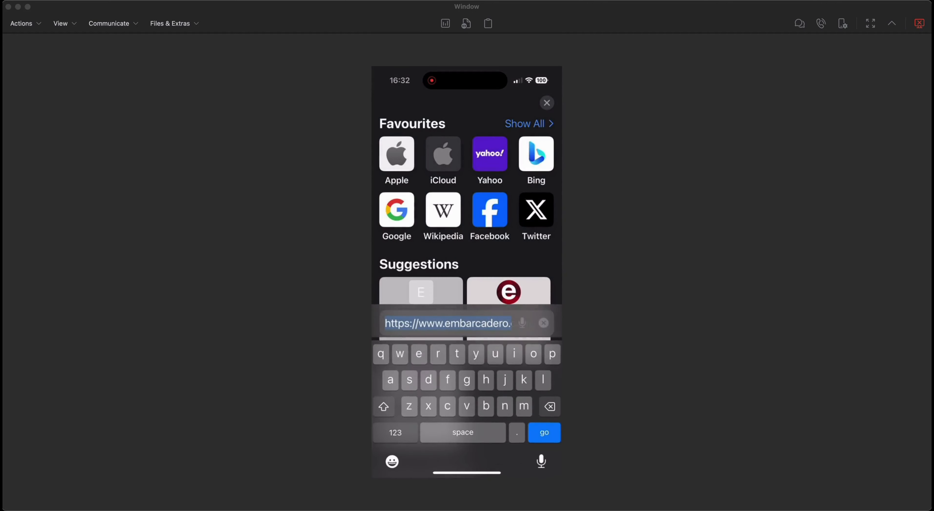
text(uf)
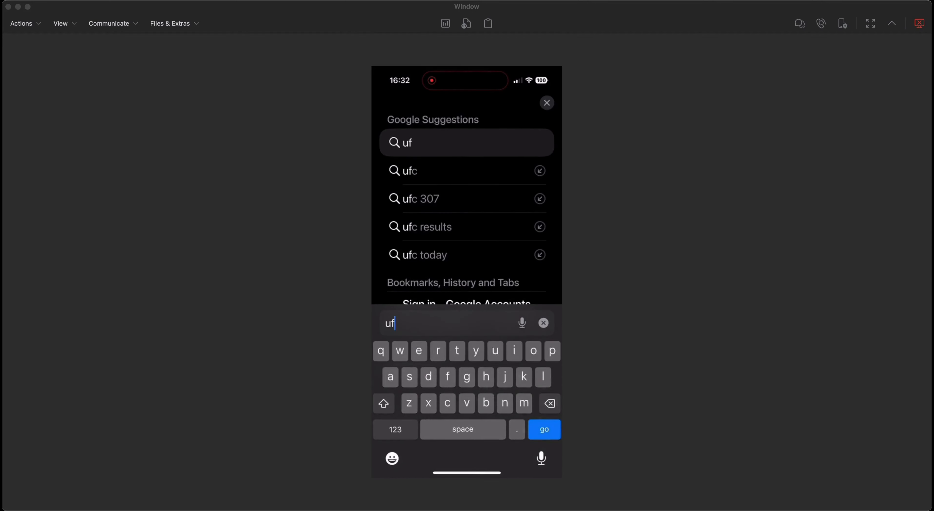
key(BackSpace)
text(d)
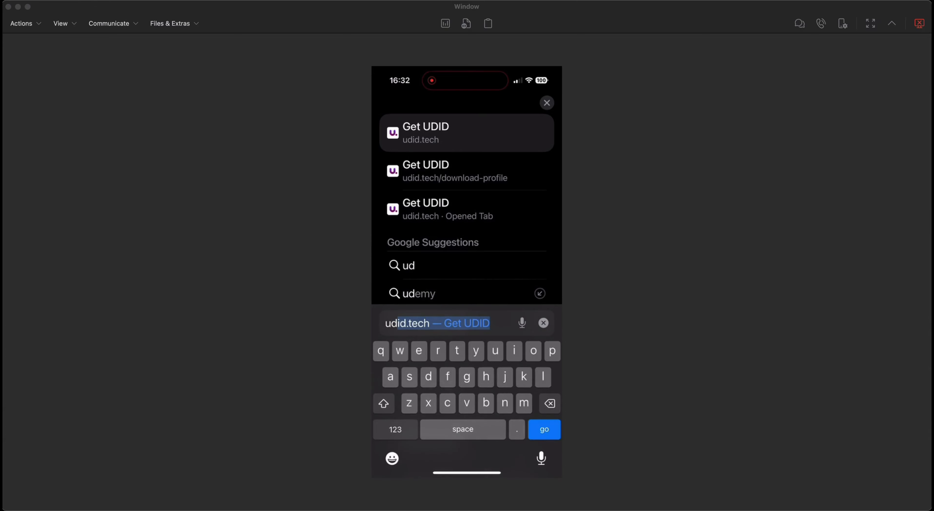
key(Return)
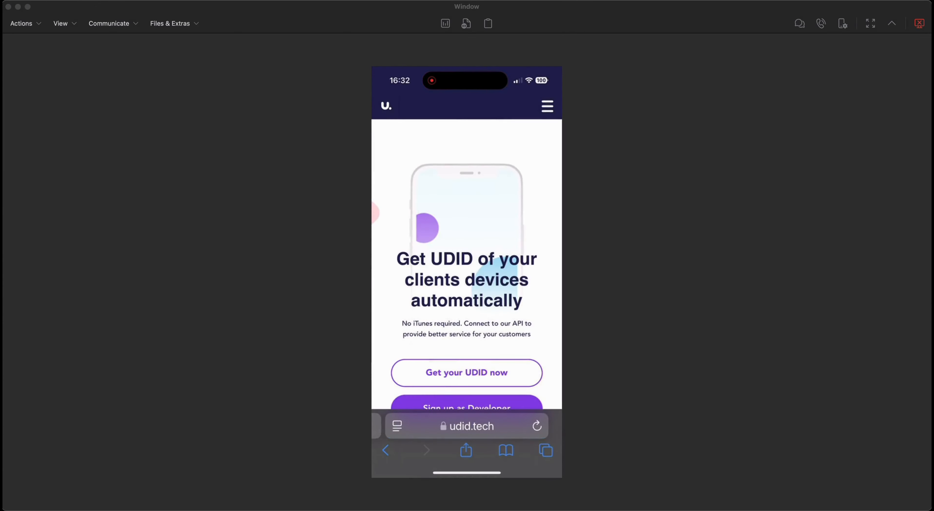
- Download the UDID.tech configuration profile to the iPhone, allow the download and dismiss the notice
scroll(467, 276, down, 3)
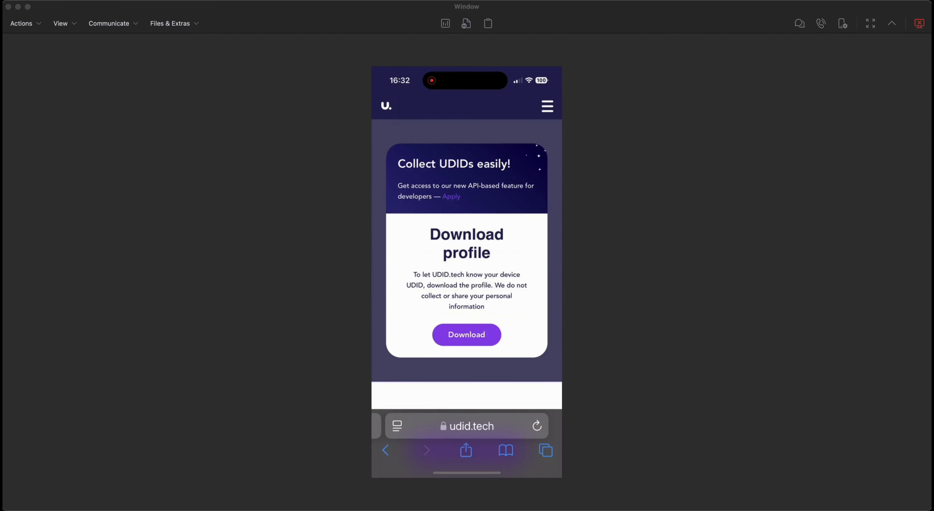
click(467, 334)
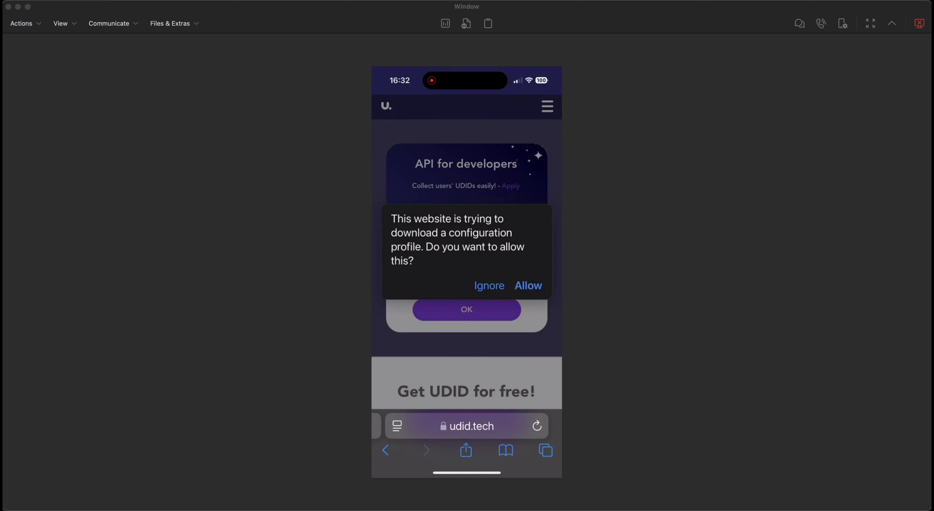
click(528, 286)
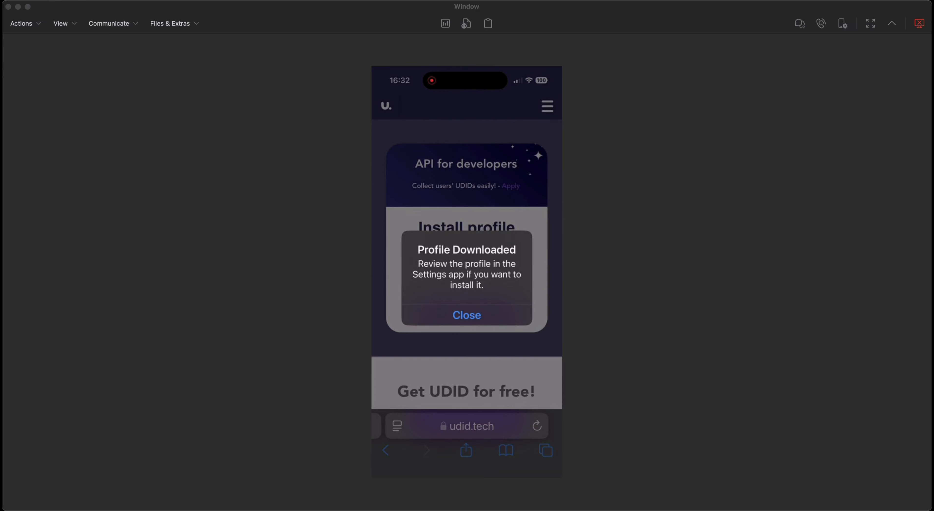
click(467, 316)
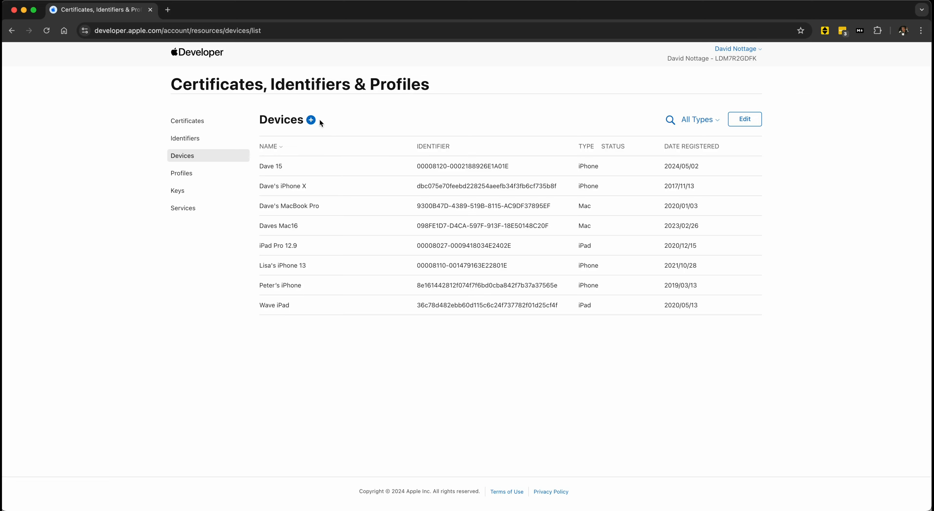
- On the Apple Developer site, register a new iOS-platform device by entering the iPad's device name and pasting its UDID
click(310, 120)
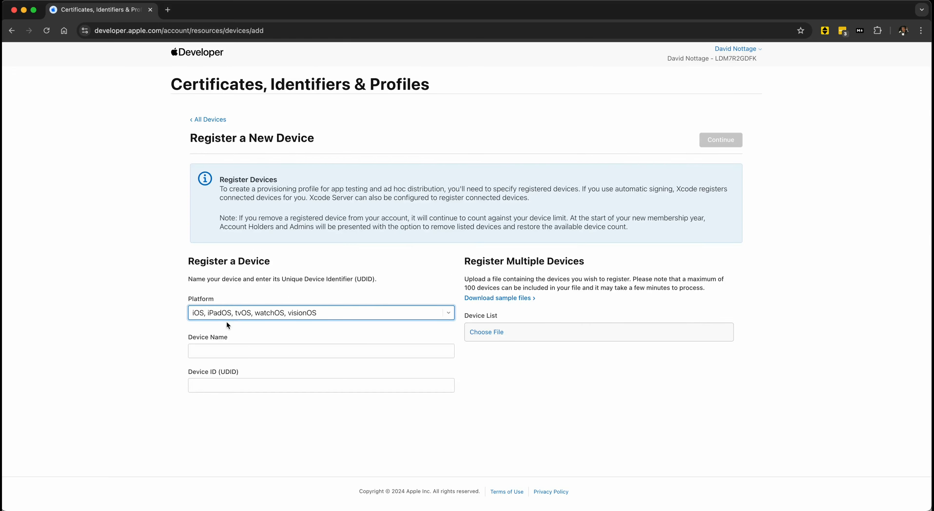
click(213, 352)
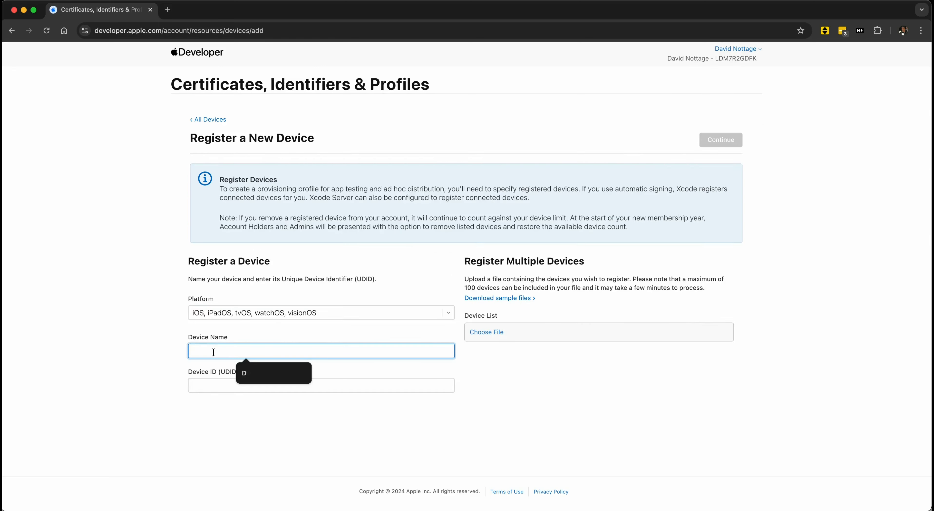
text(Dave's iP)
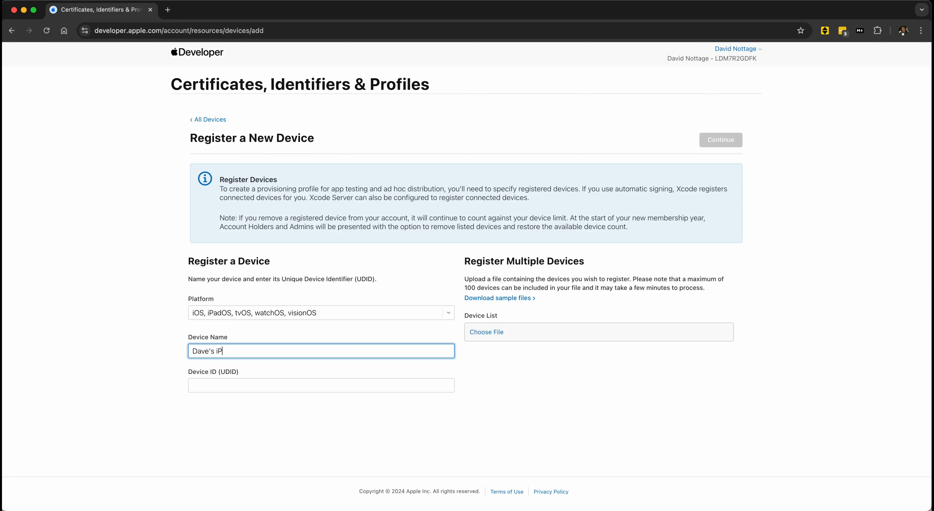
text(ad)
key(Tab)
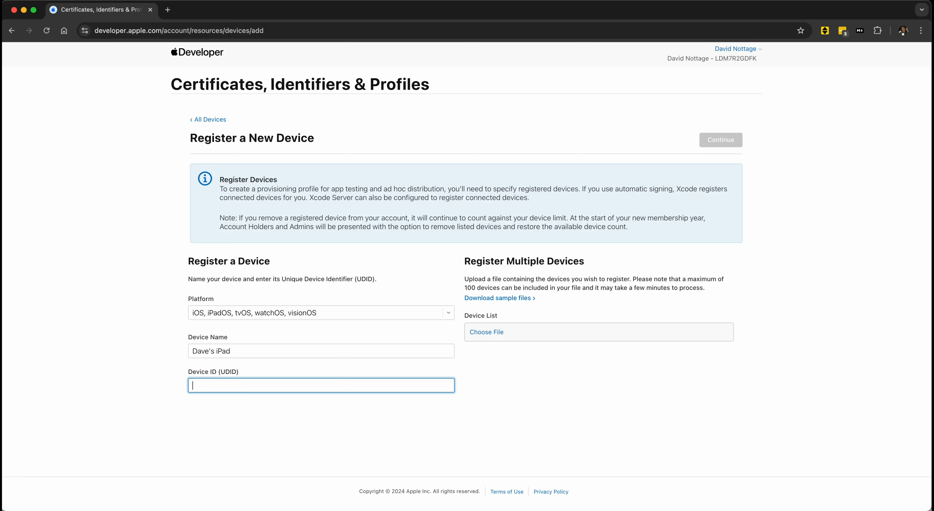
key(super+v)
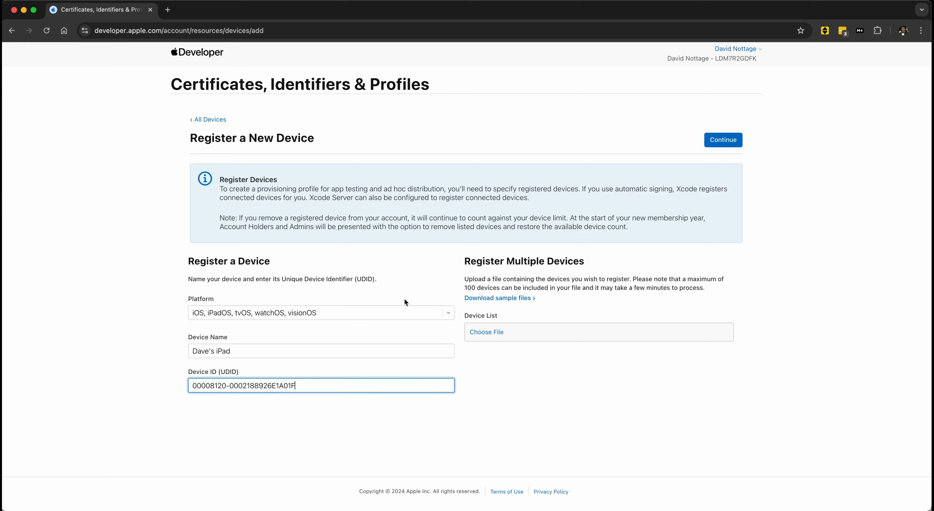
click(728, 141)
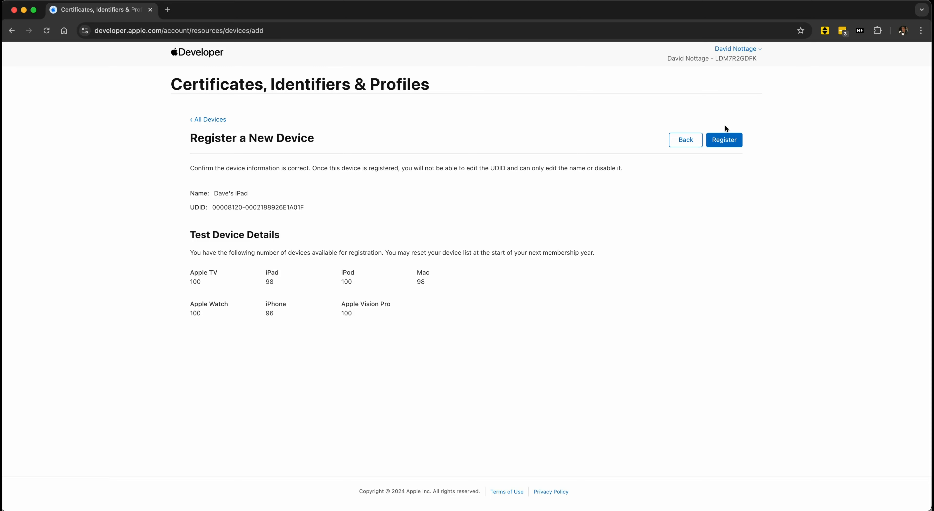
click(721, 140)
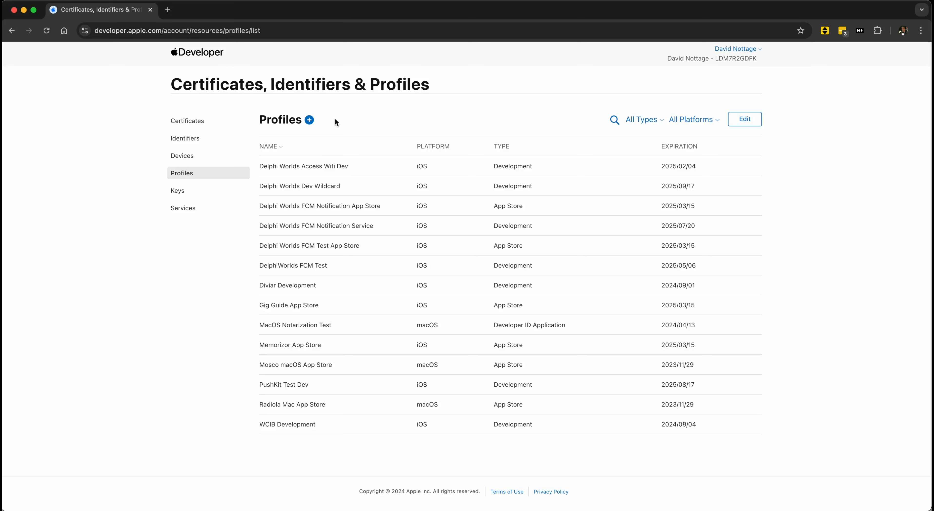
- Start a new iOS App Development provisioning profile and assign it the Wildcard App ID (com.mydomain.*)
click(310, 120)
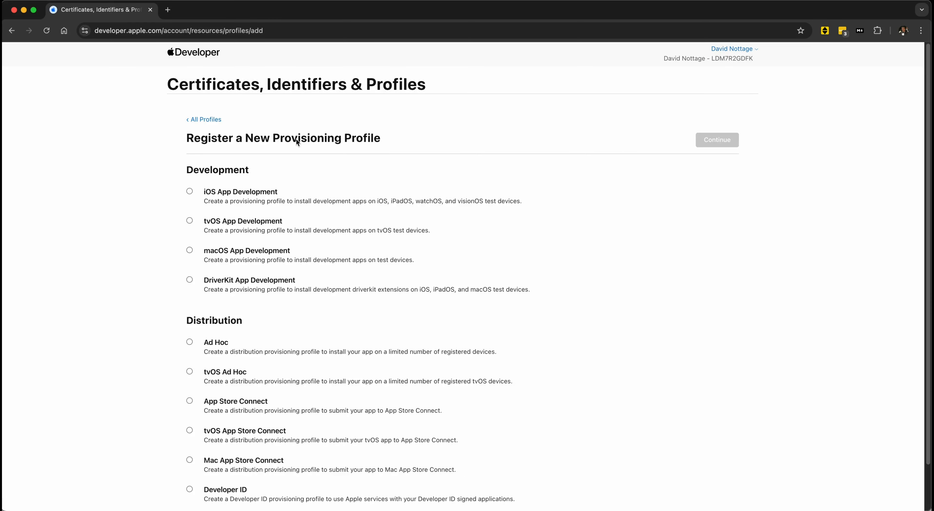
click(190, 192)
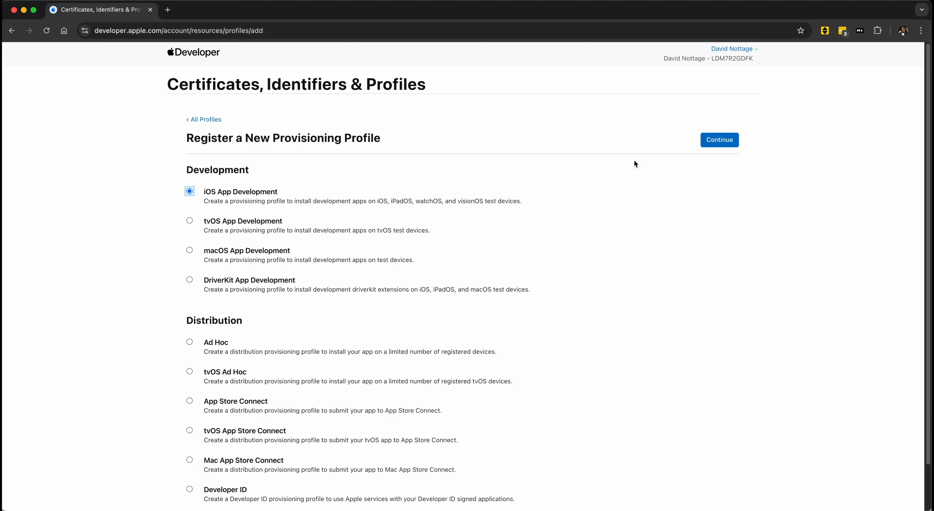
click(714, 141)
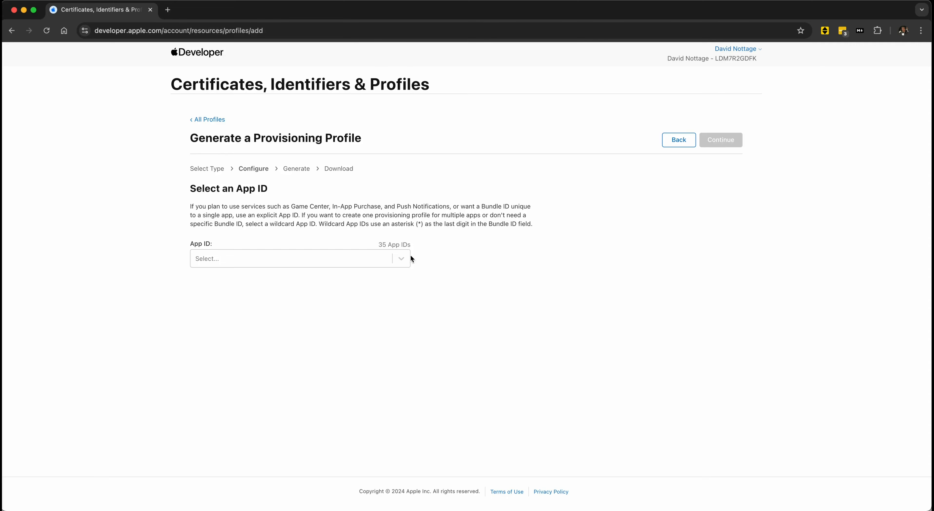
click(401, 260)
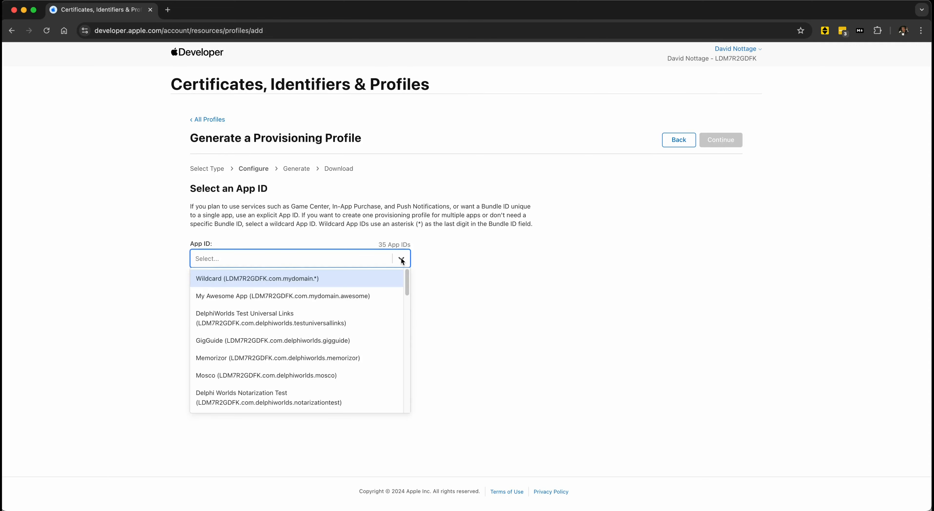
click(337, 280)
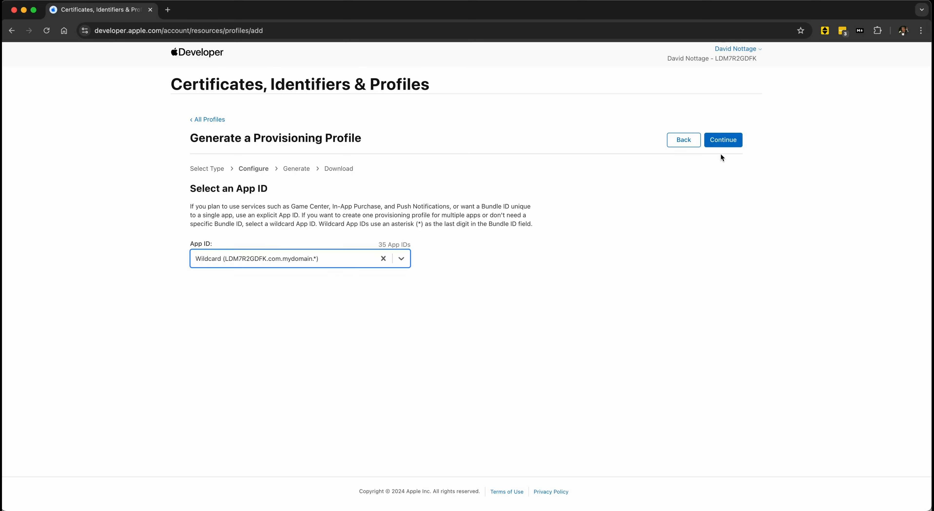
click(716, 144)
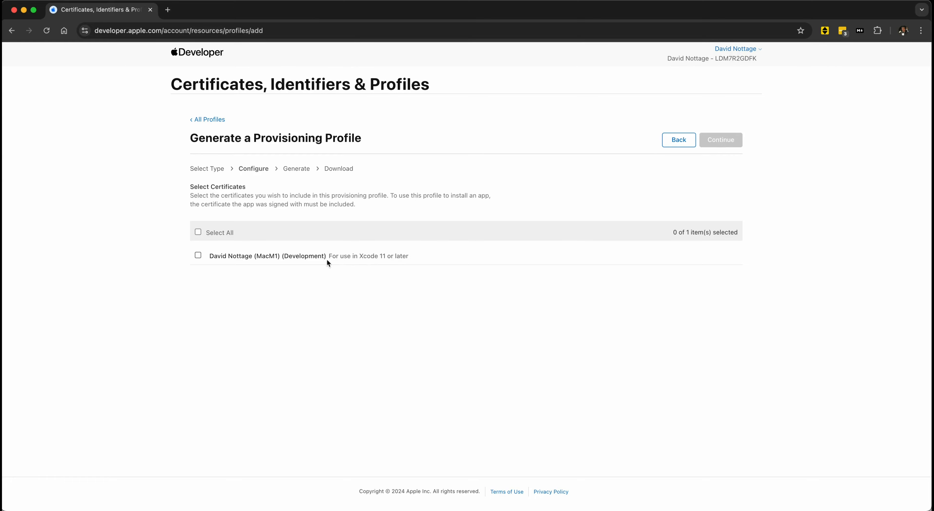
- Include the MacM1 development certificate and the iPhone 13, iPad Pro 12.9 and iPhone X test devices in the profile
click(199, 255)
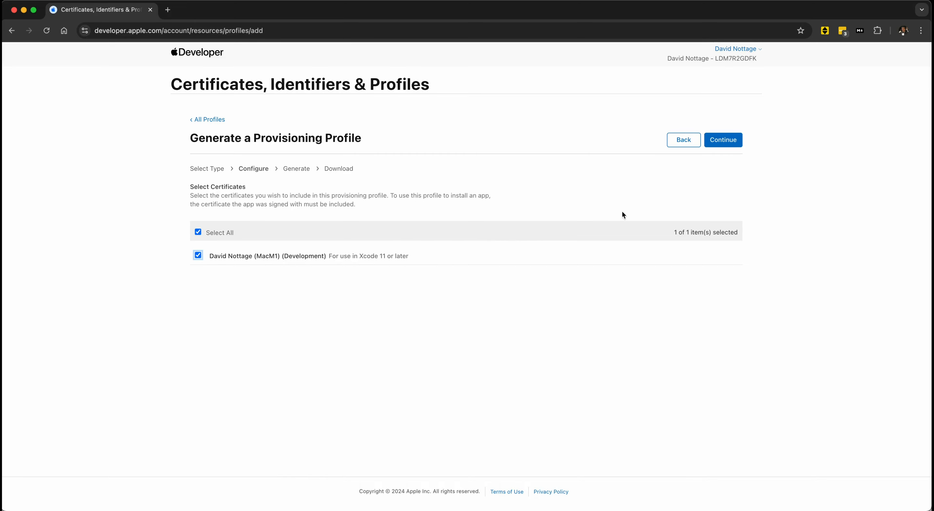
click(722, 141)
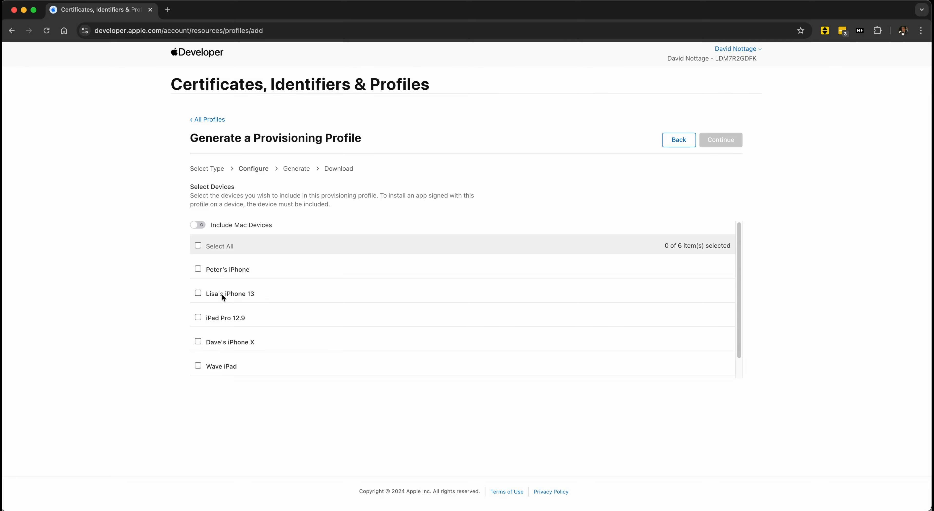
click(200, 294)
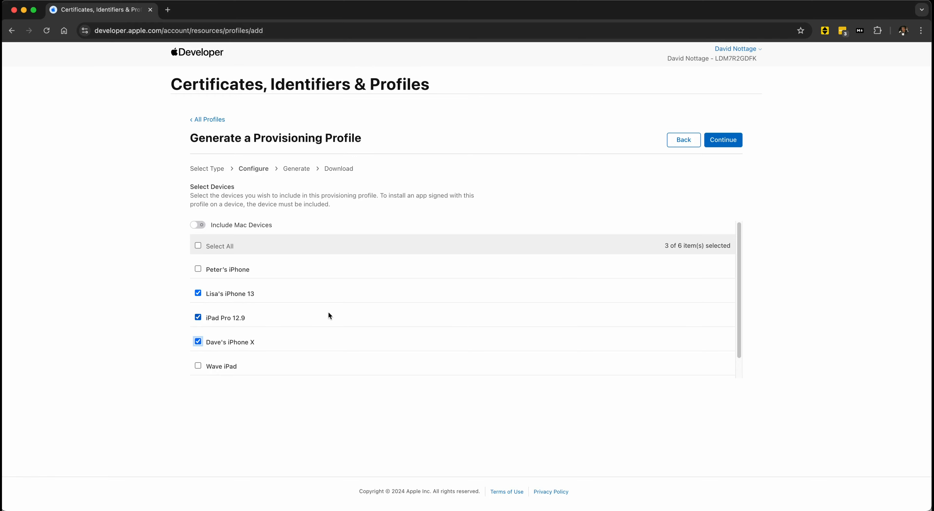
click(724, 142)
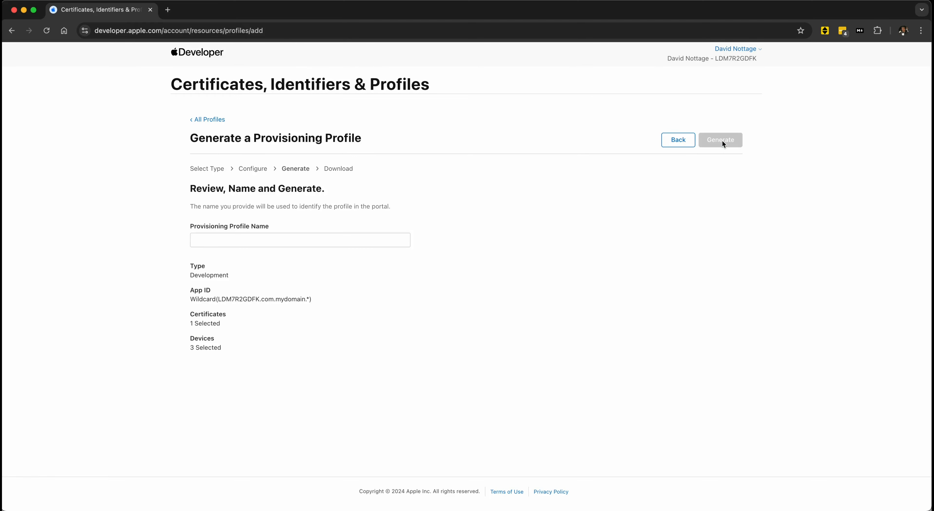
- Name the provisioning profile "Dev Wildcard", generate it and return to the list of all profiles
click(279, 240)
text(De)
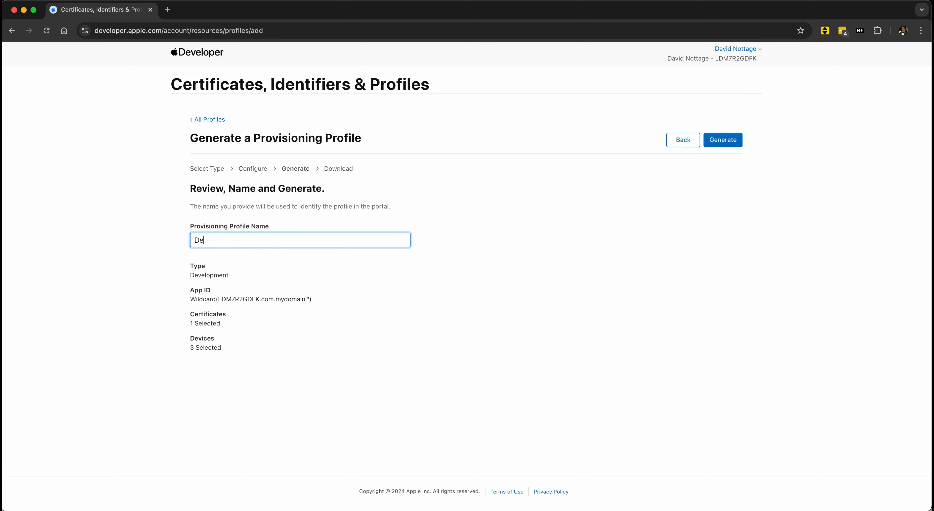
text(v Wildcard)
click(720, 143)
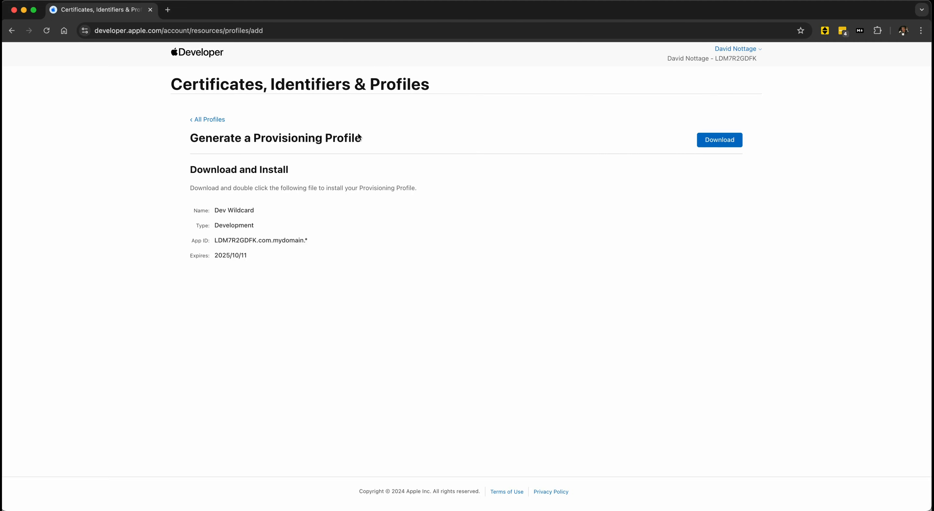
click(206, 120)
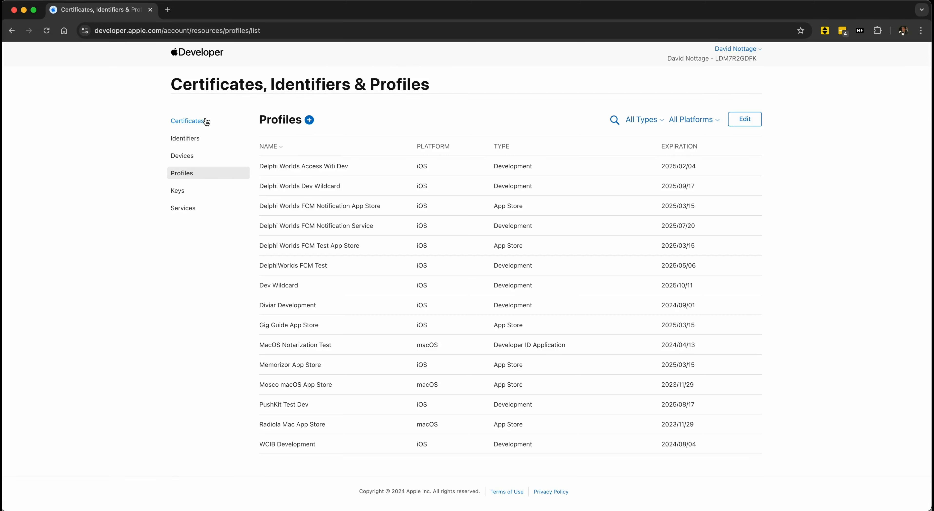
- Start a new App Store Connect distribution profile for the My Awesome App ID (com.mydomain.awesome), using the distribution certificate
key(super+bracketleft)
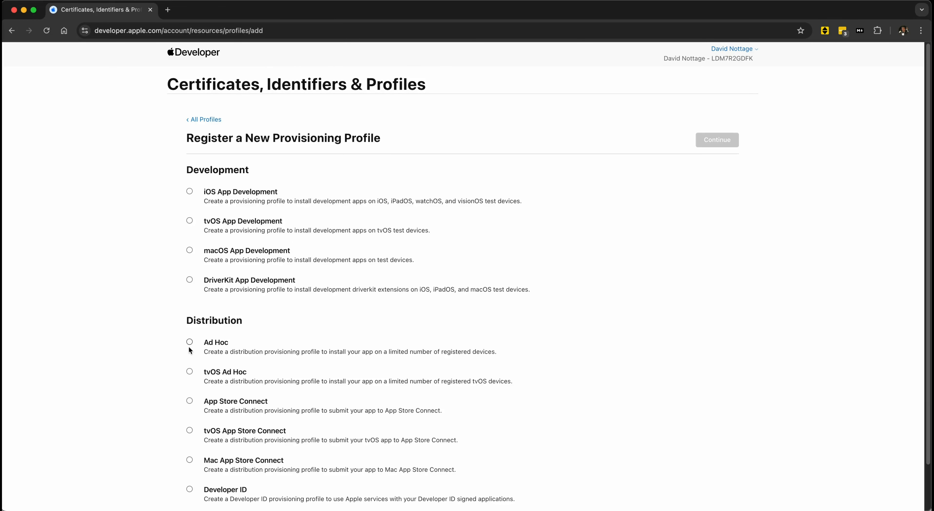
click(190, 401)
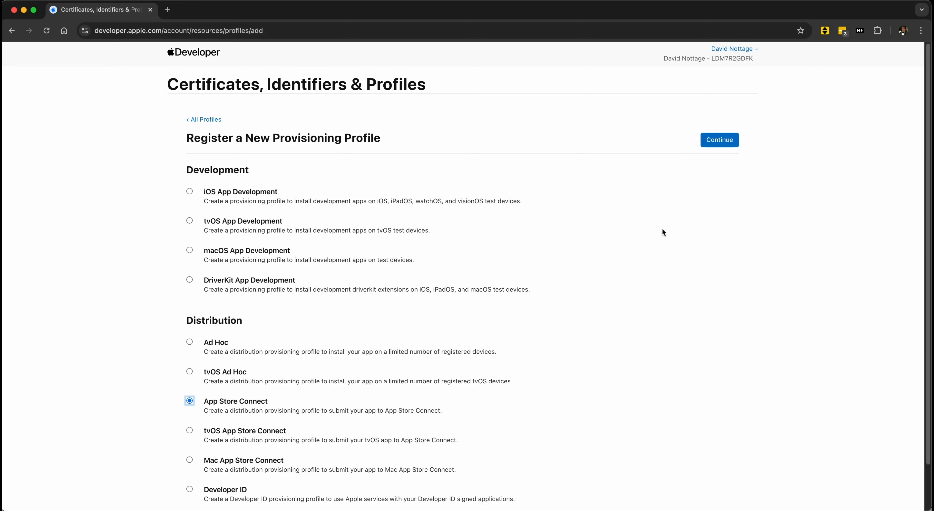
click(721, 141)
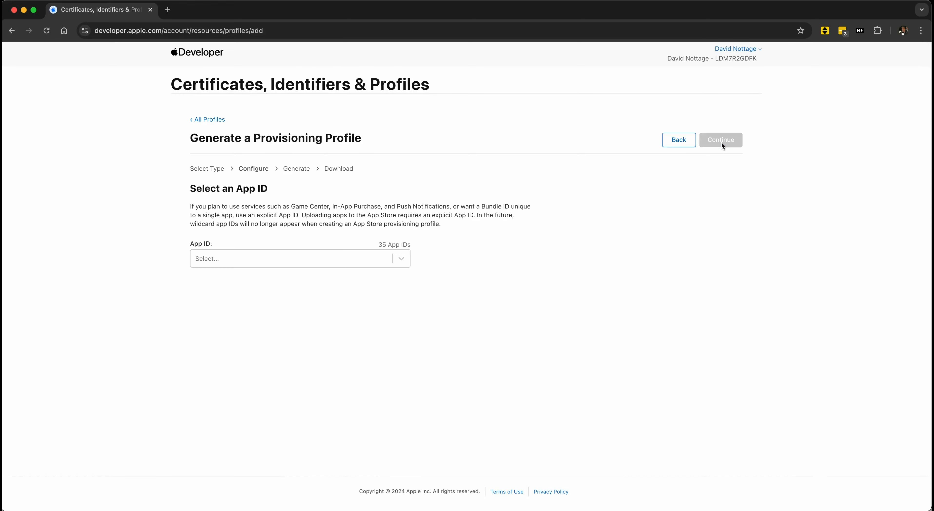
click(401, 258)
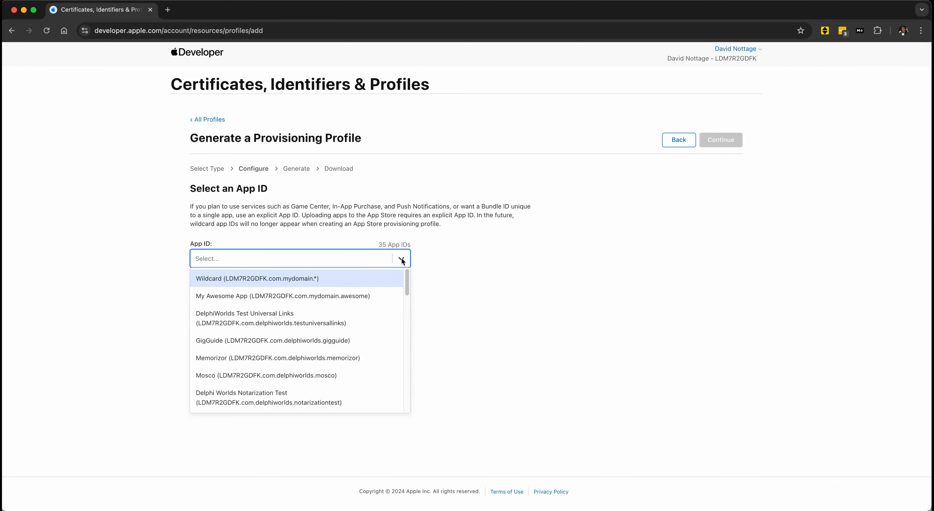
click(371, 293)
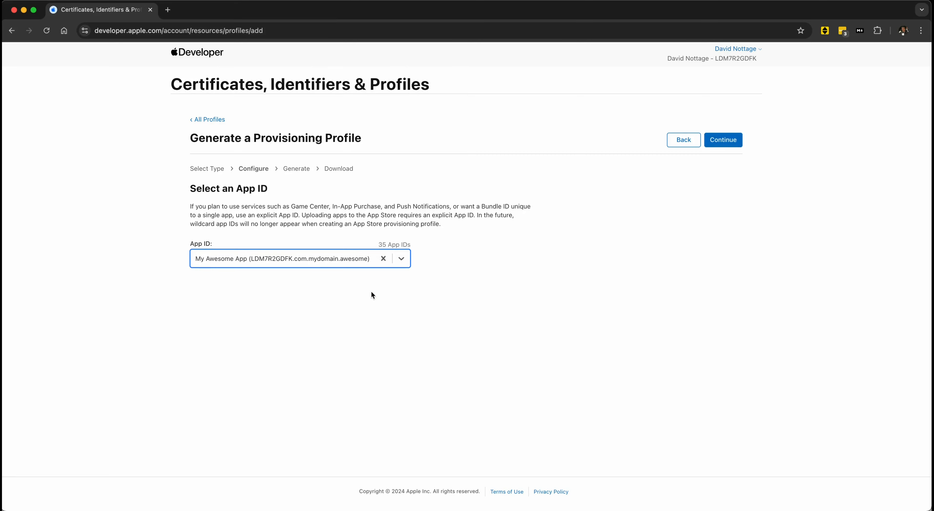
click(722, 141)
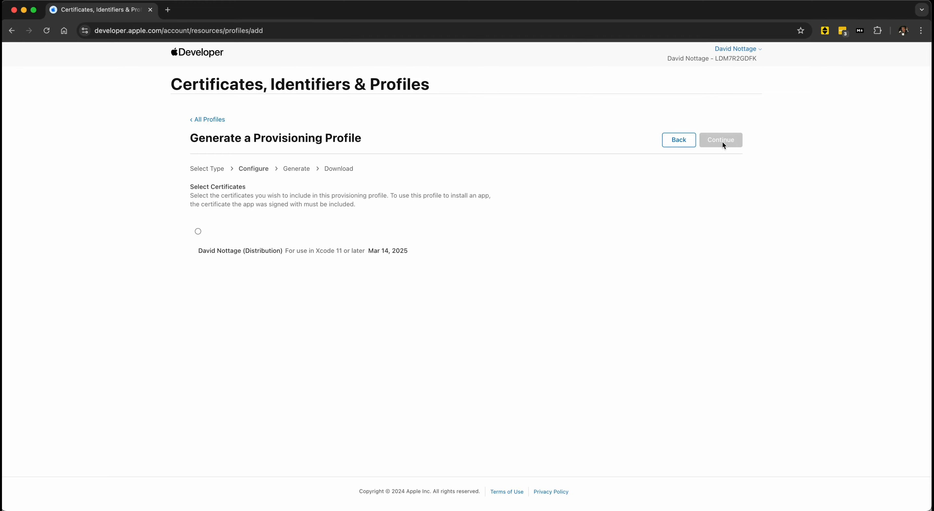
click(198, 232)
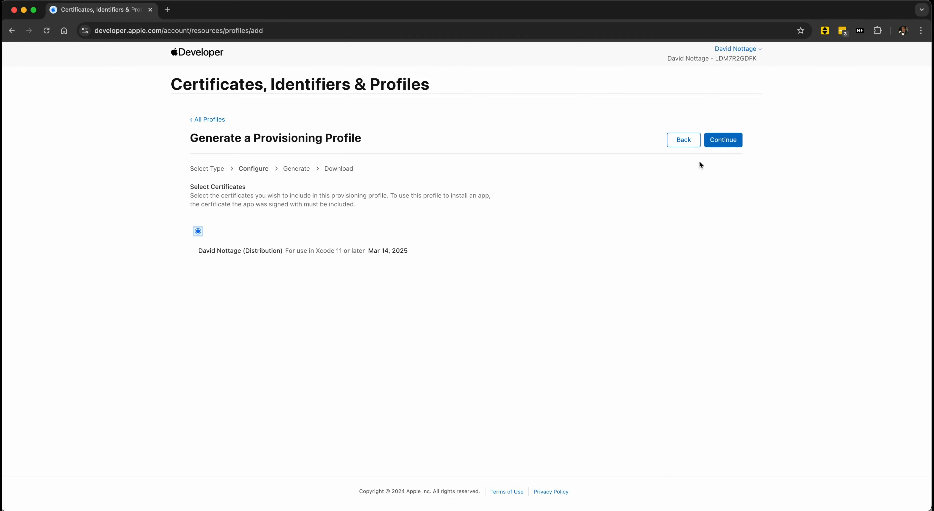
click(721, 141)
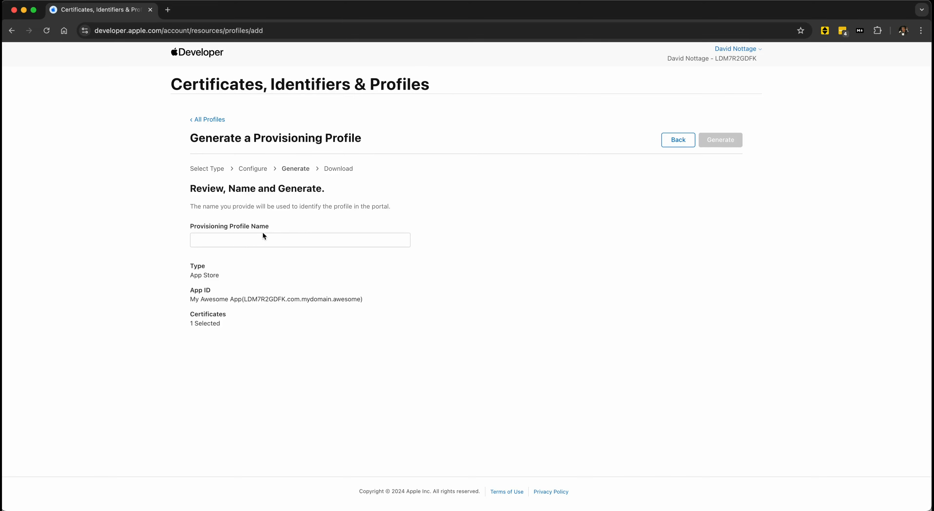
- Name the provisioning profile "Awesome App Store", generate it and return to the list of all profiles
click(246, 239)
text(A)
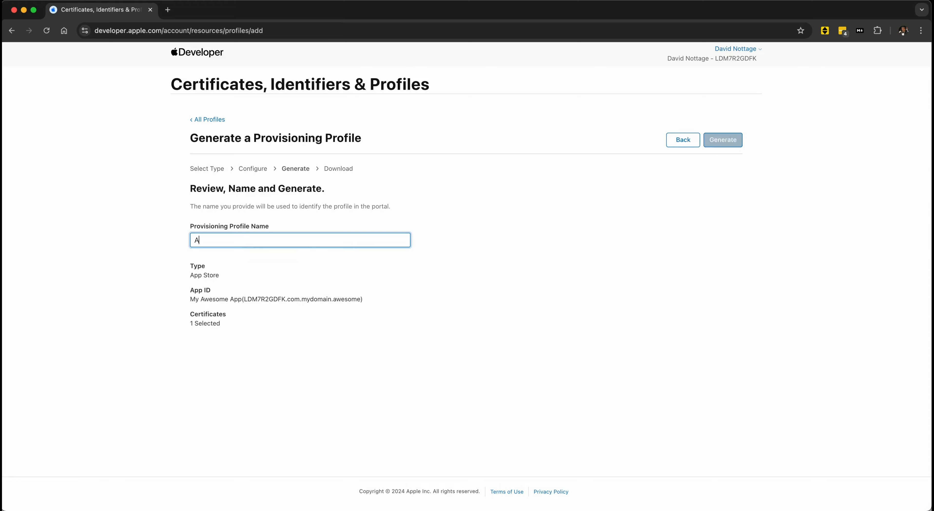
text(wesome)
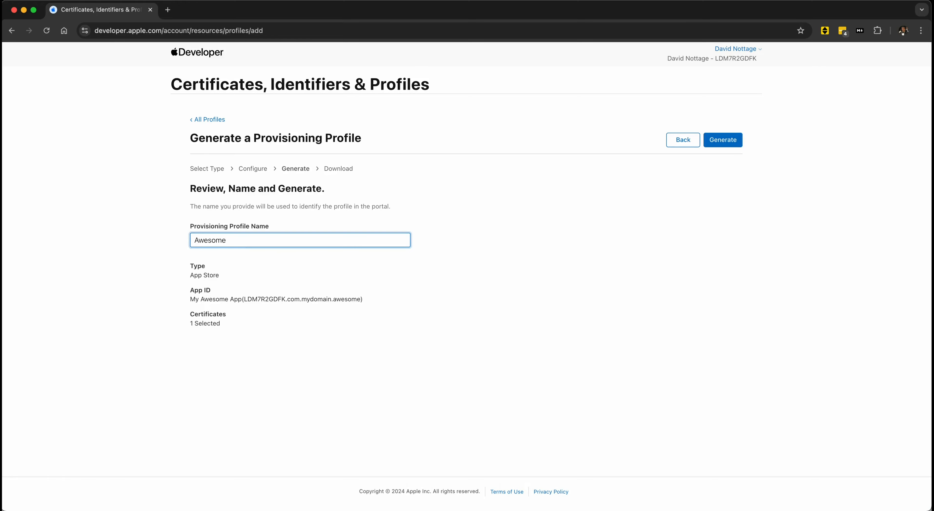
text( App Store)
click(718, 143)
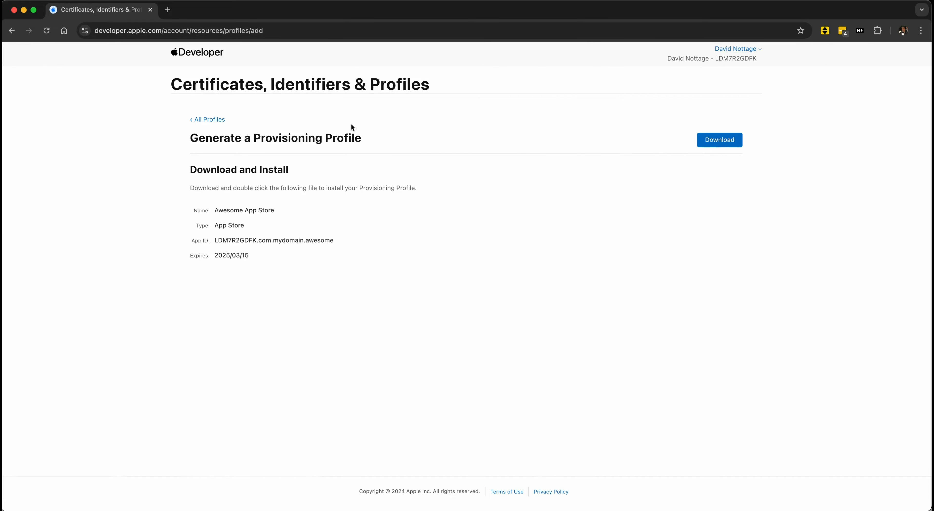
click(212, 118)
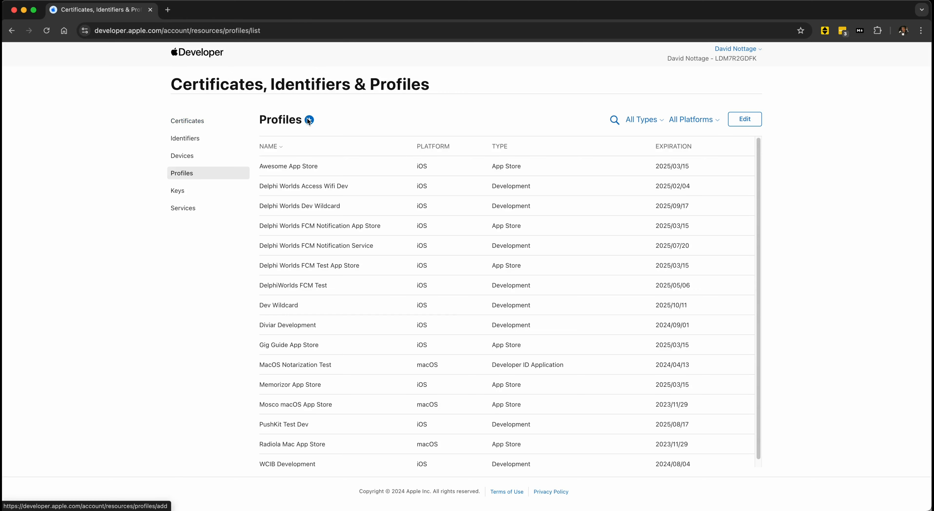
- Start a new Ad Hoc distribution profile and assign it the My Awesome App ID (com.mydomain.awesome)
click(309, 119)
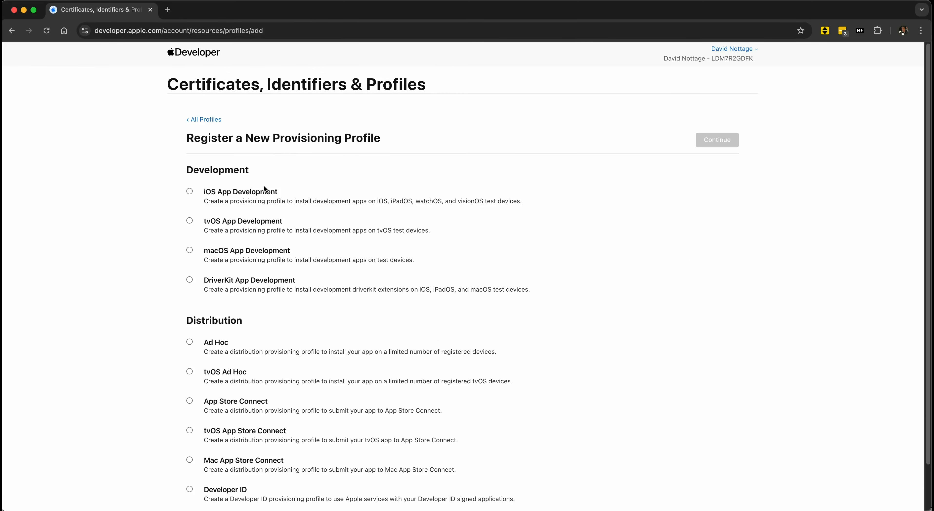
click(190, 342)
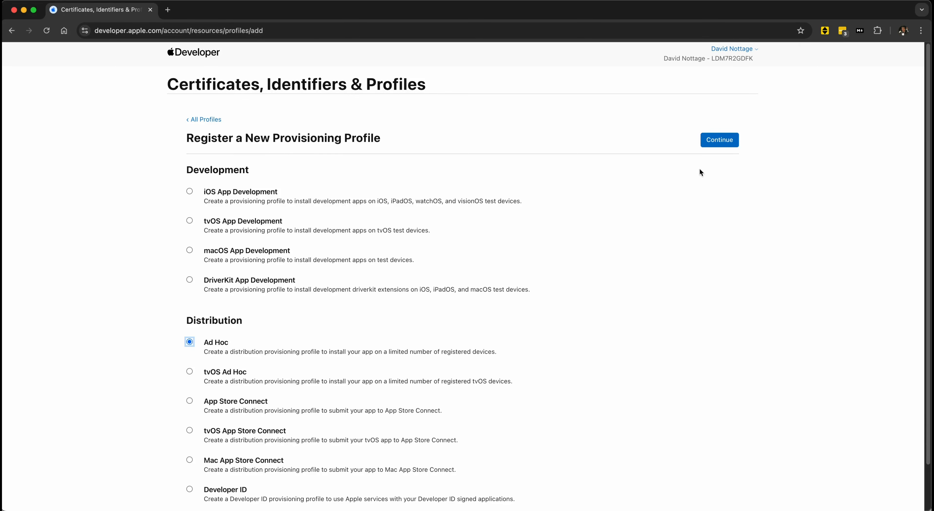
click(715, 142)
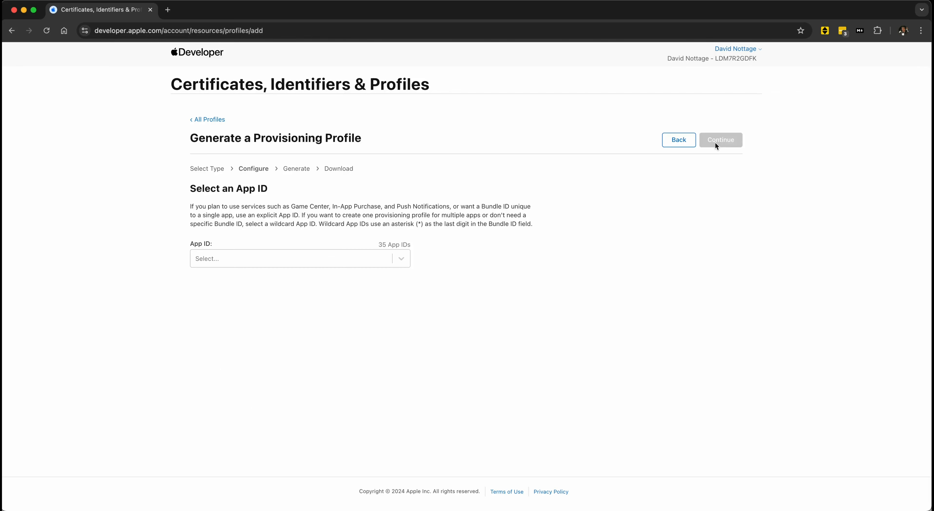
click(402, 262)
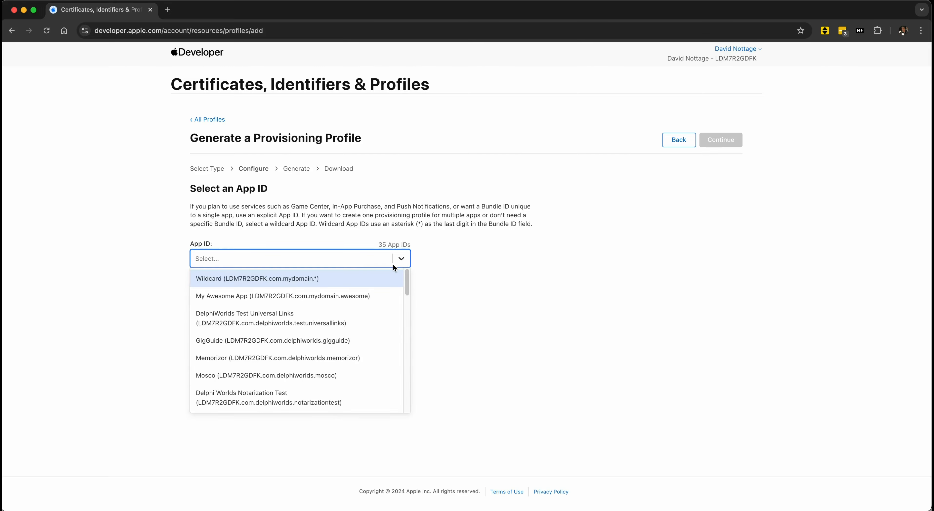
click(361, 295)
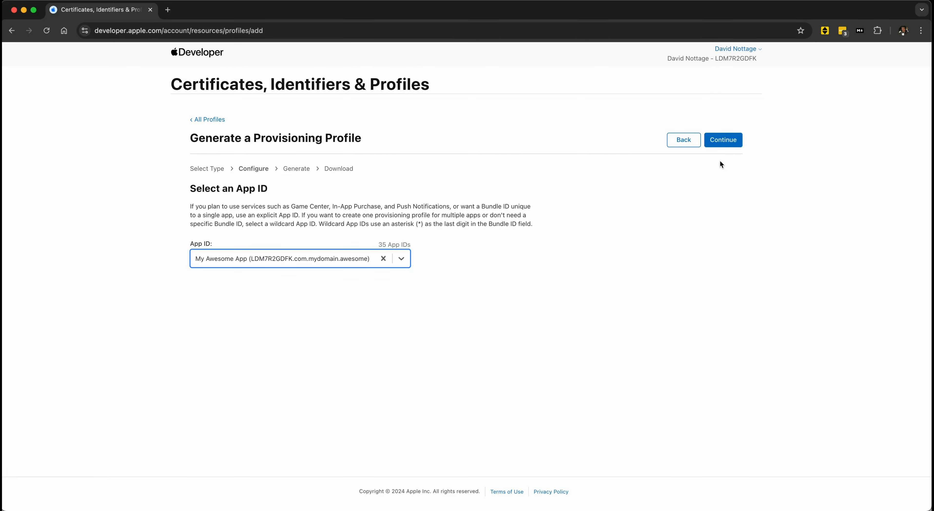
click(724, 141)
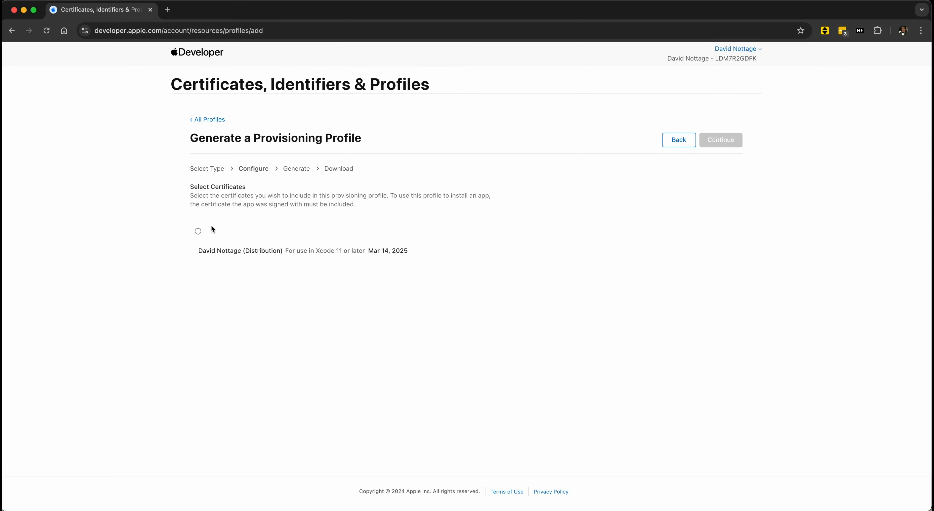
- Include the distribution certificate and the iPhone 13, iPad Pro 12.9 and iPhone X devices in the Ad Hoc profile
click(197, 232)
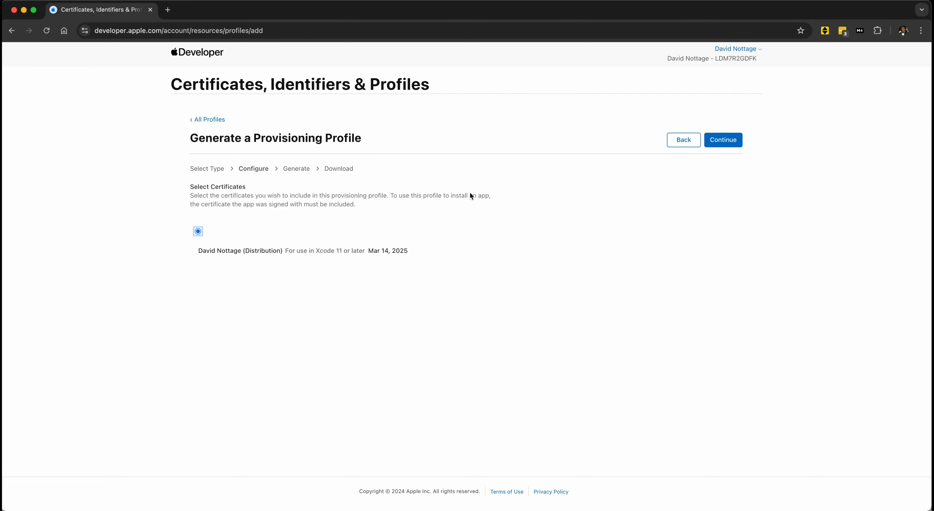
click(732, 142)
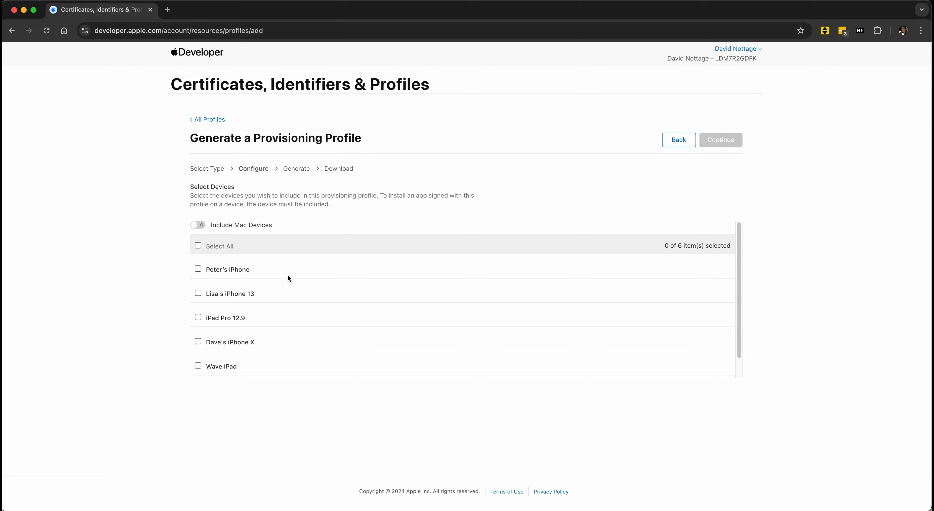
click(197, 294)
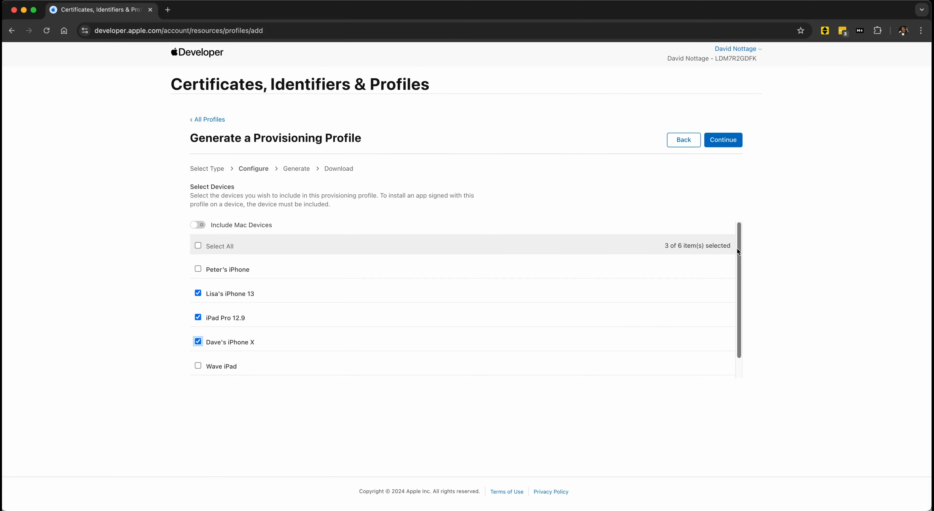
click(736, 142)
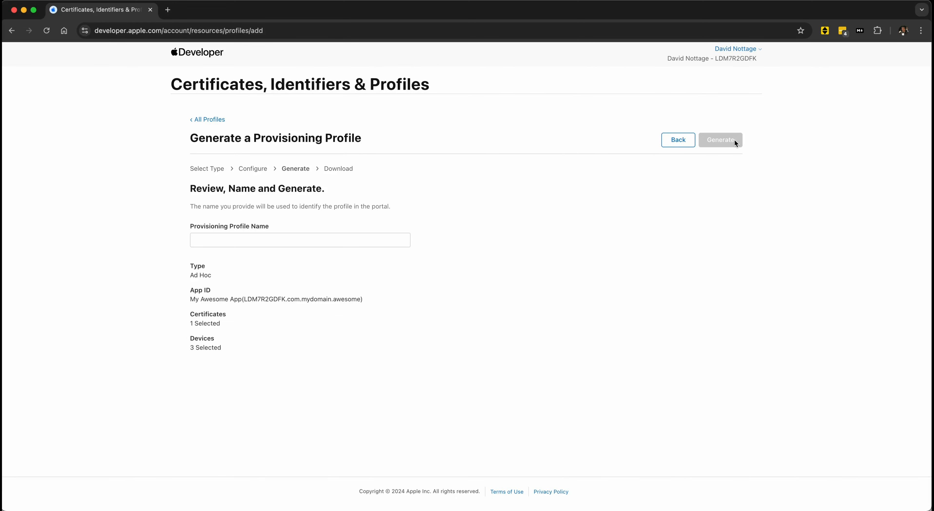
- Name the Ad Hoc provisioning profile "Awesome Ad Hoc"
click(237, 244)
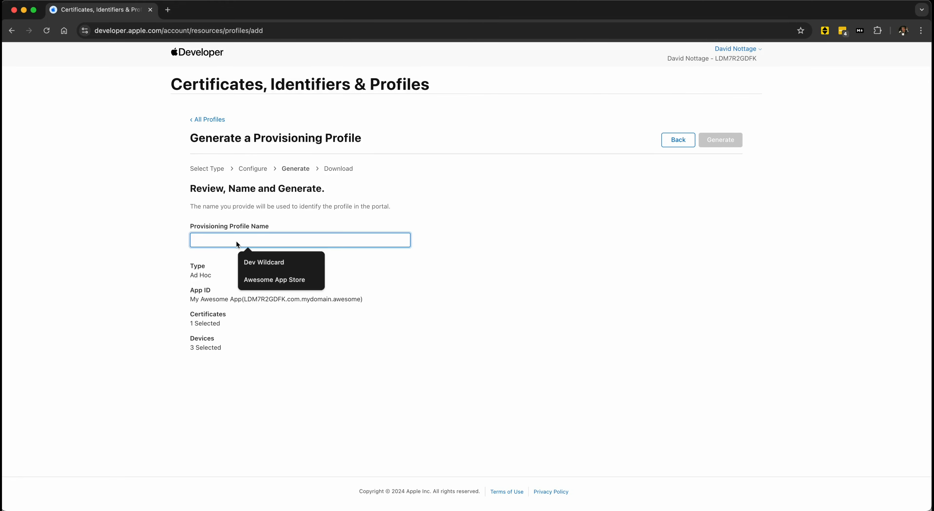
text(Awesome A)
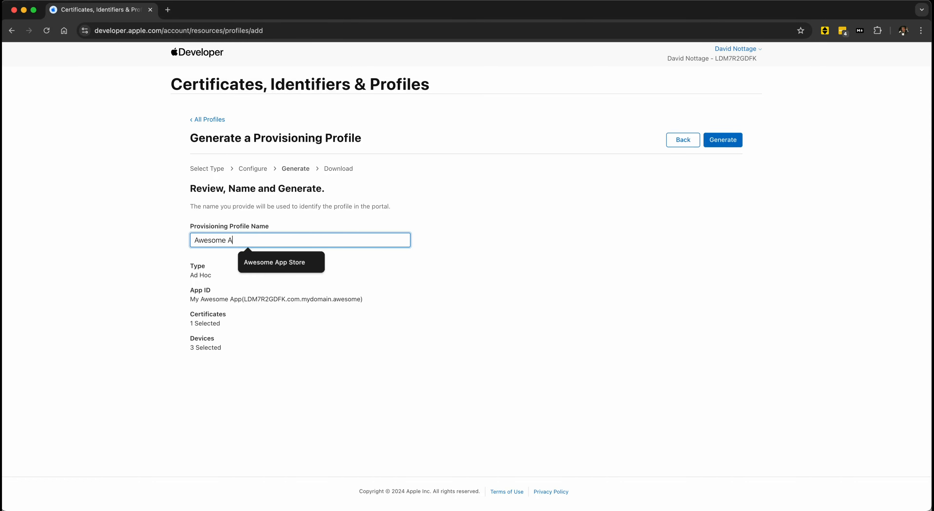
text(d Hoc)
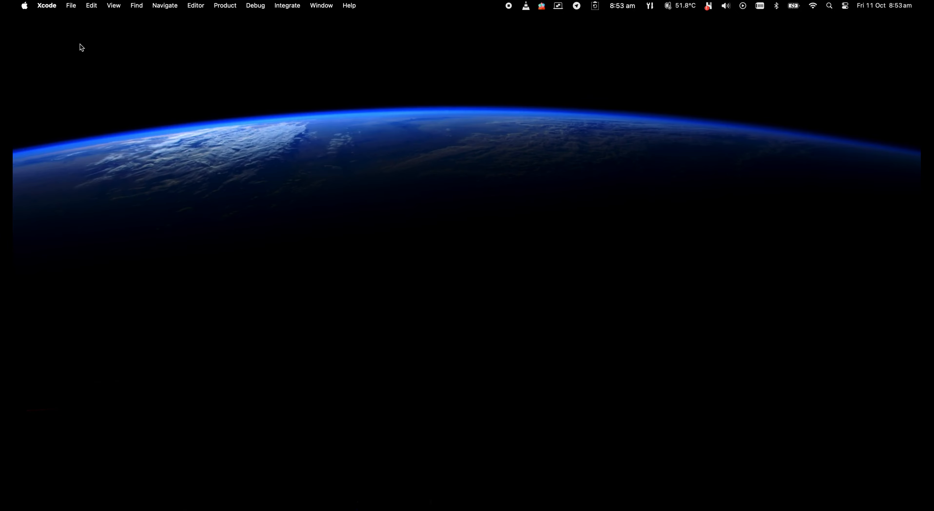
- Switch to Xcode, open its account settings and download the manual provisioning profiles for the first Apple ID's team
click(41, 8)
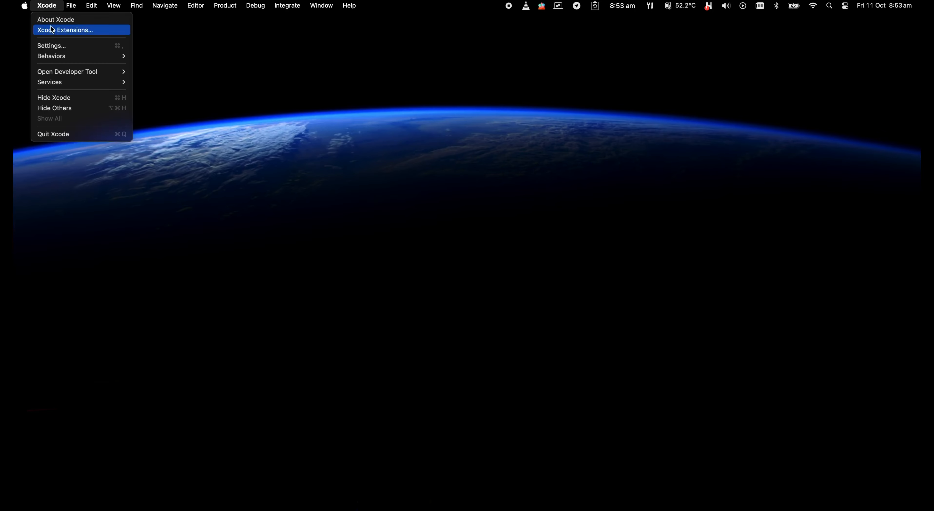
click(57, 47)
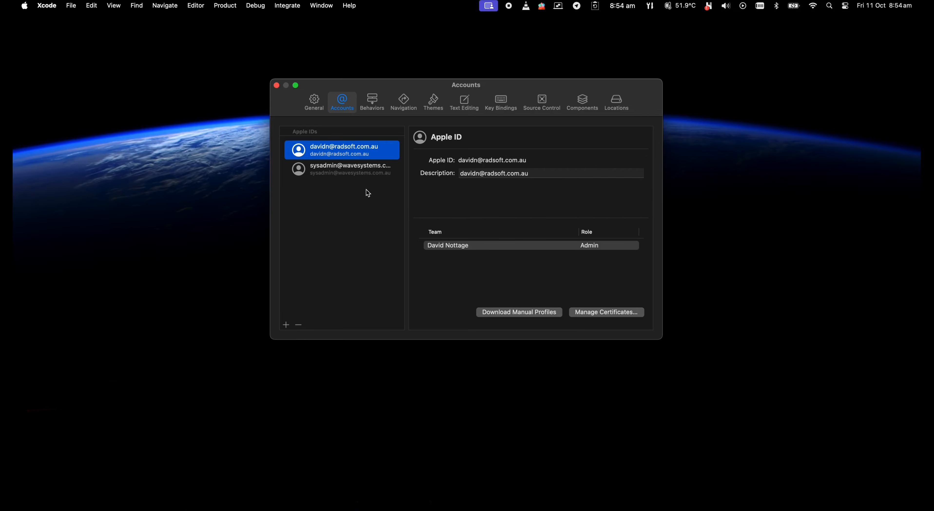
click(500, 312)
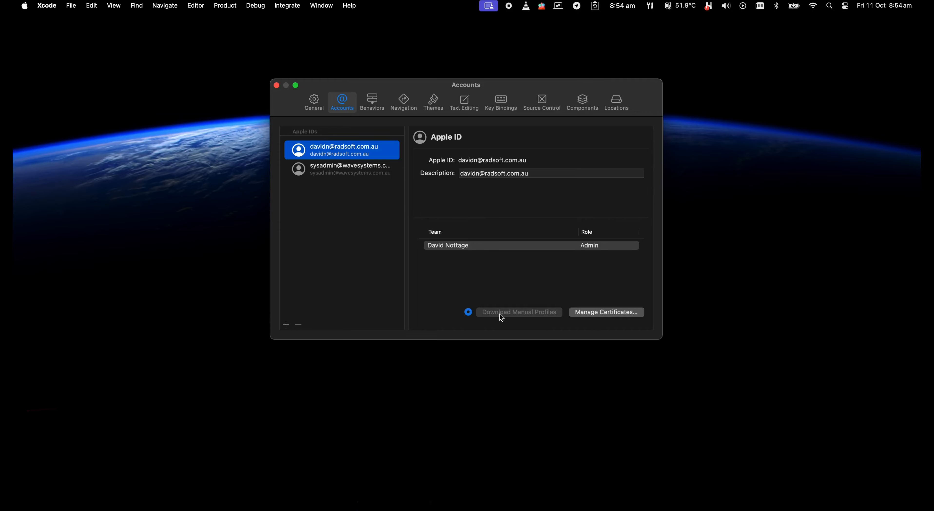